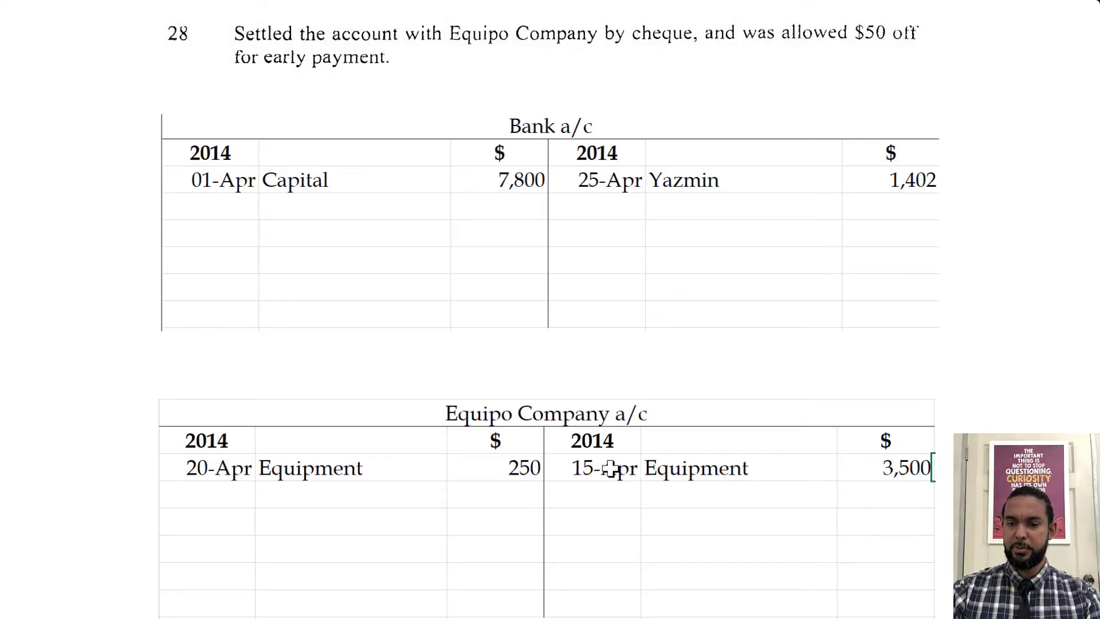
Review the 15-Apr and 20-Apr equipment entries in the Equipo Company account to work out the amount owed
{"action": "left_click_drag", "start_coordinate": [633, 466], "coordinate": [900, 467]}
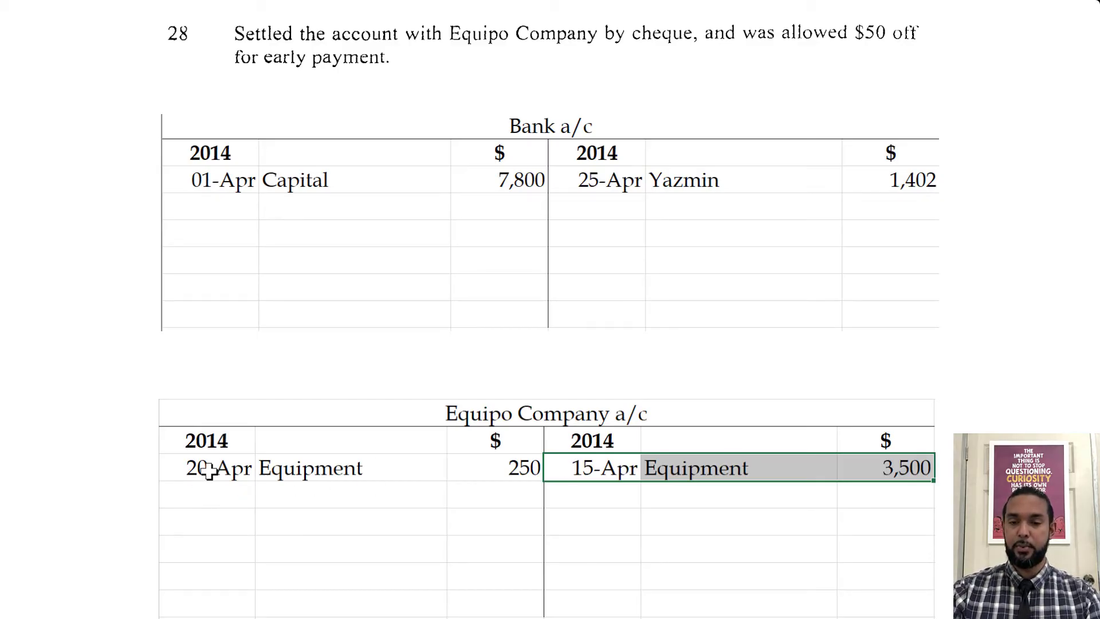
{"action": "left_click_drag", "start_coordinate": [202, 467], "coordinate": [464, 469]}
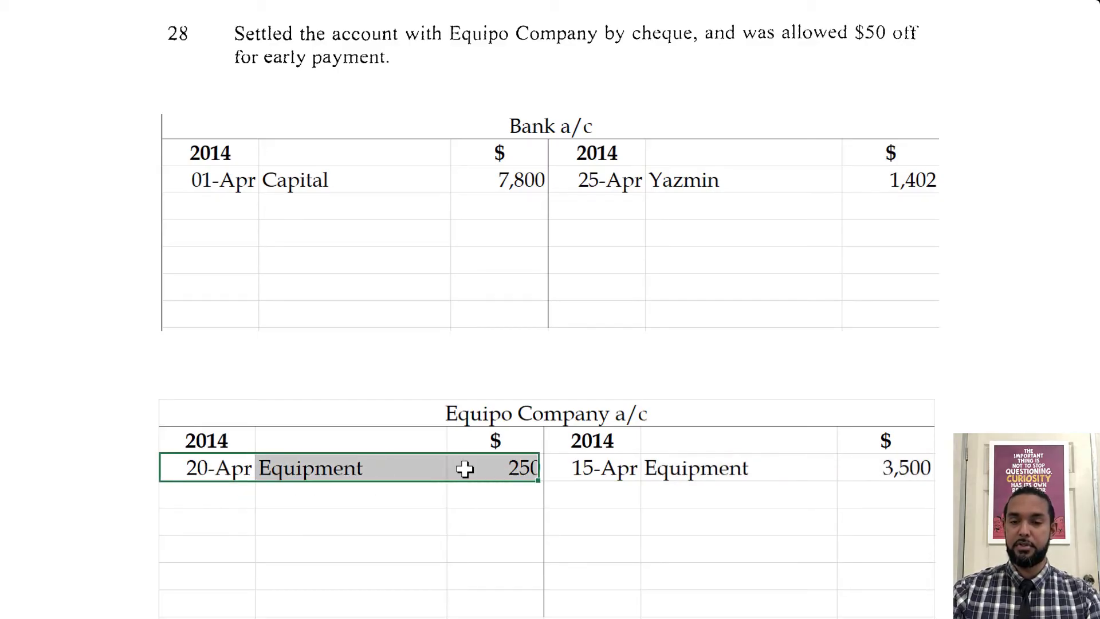
{"action": "left_click", "coordinate": [197, 468]}
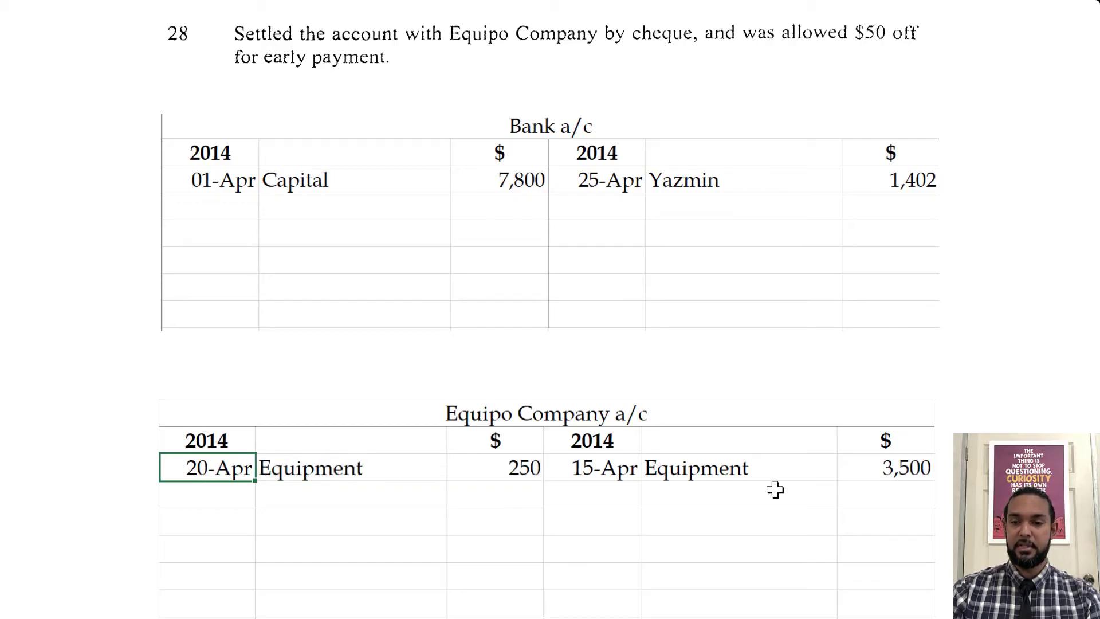
{"action": "left_click_drag", "start_coordinate": [617, 465], "coordinate": [886, 458]}
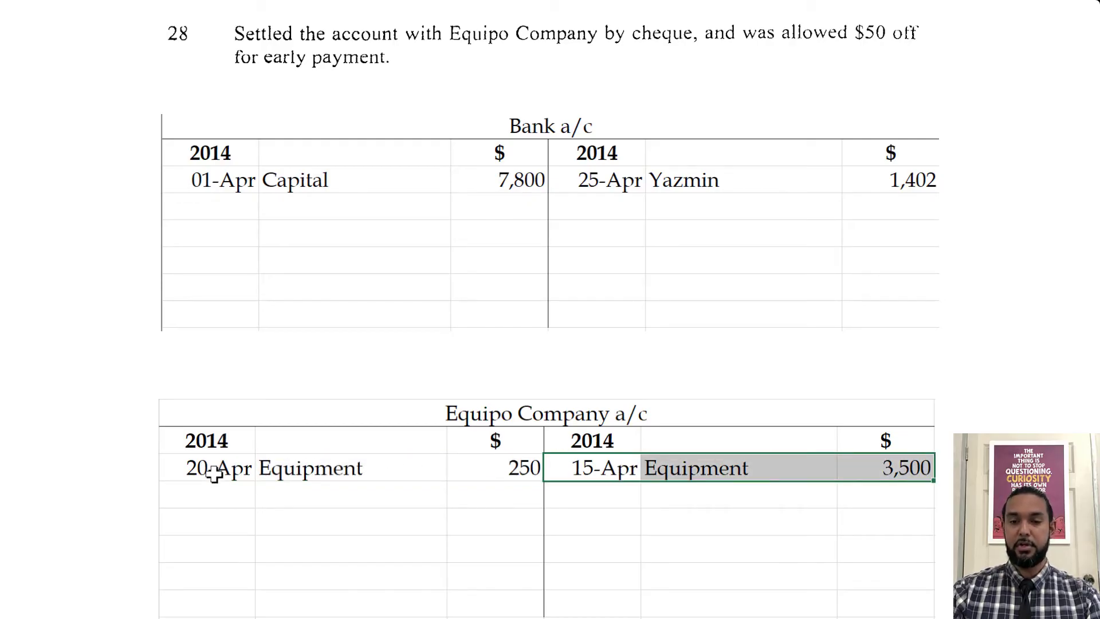
{"action": "left_click_drag", "start_coordinate": [212, 469], "coordinate": [472, 461]}
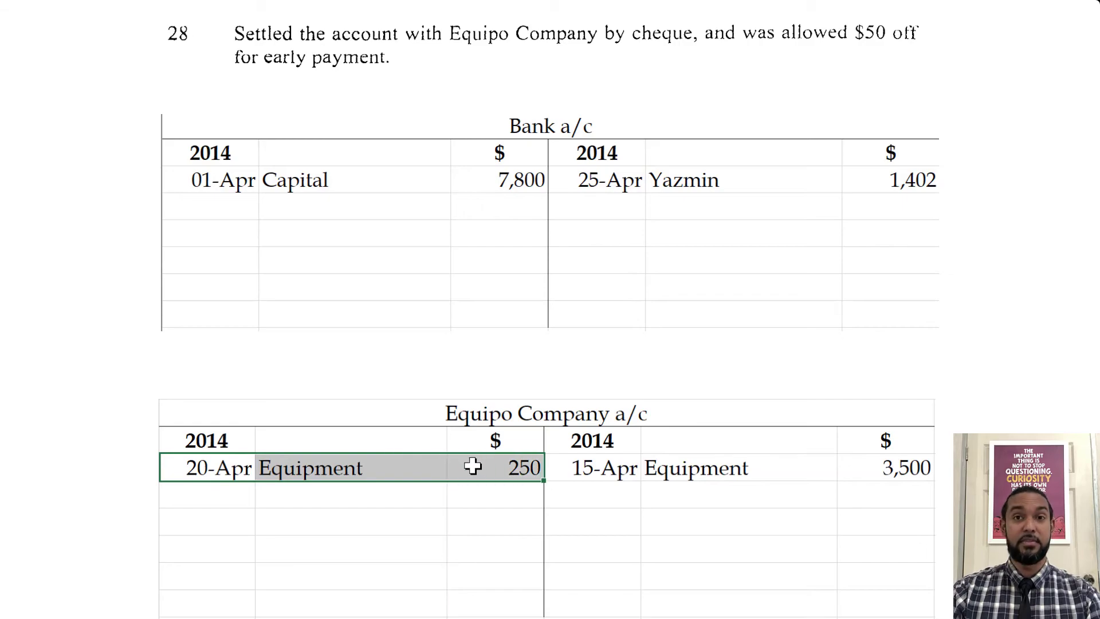
{"action": "left_click", "coordinate": [239, 467]}
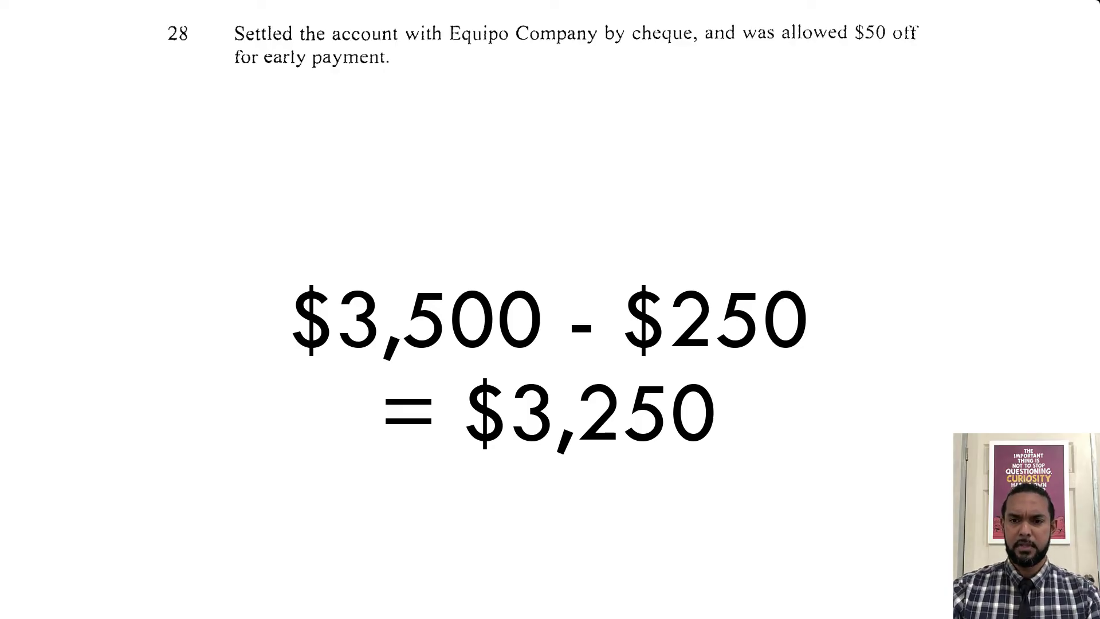
Record the 28-Apr cheque payment of 3,200 to Equipo Company on the credit side of the Bank account
{"action": "left_click_drag", "start_coordinate": [224, 19], "coordinate": [939, 80]}
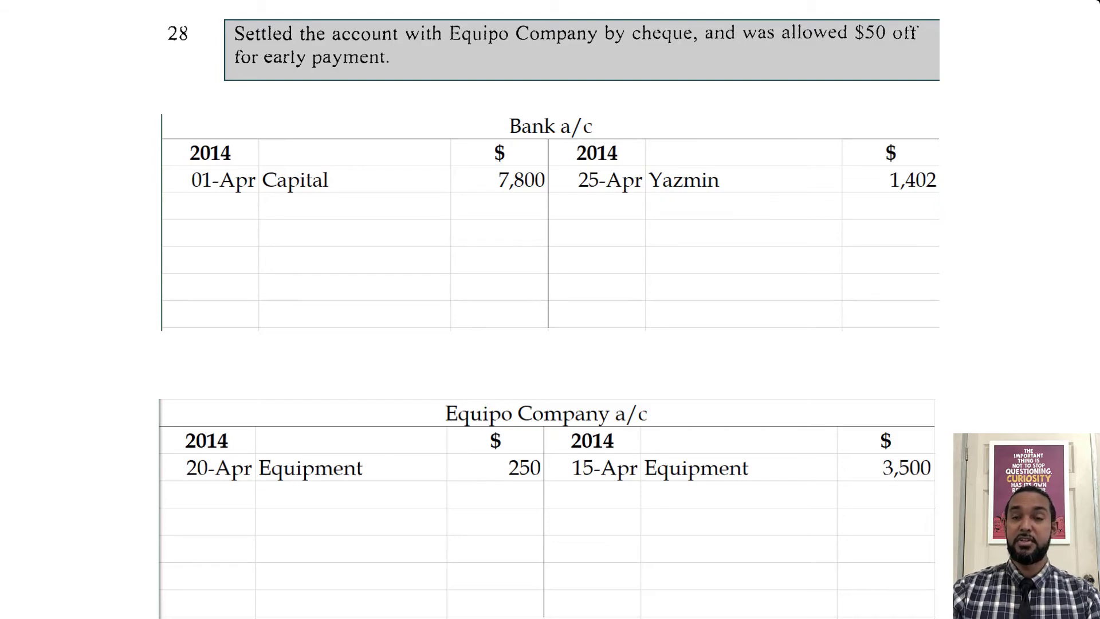
{"action": "key", "text": "Right"}
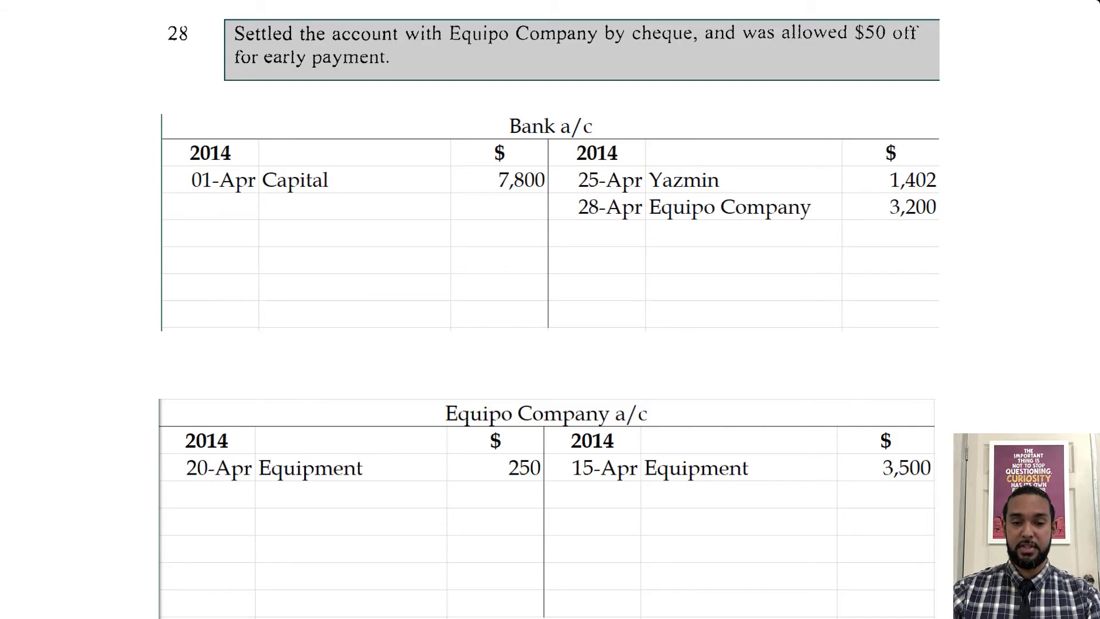
{"action": "left_click_drag", "start_coordinate": [921, 206], "coordinate": [636, 209]}
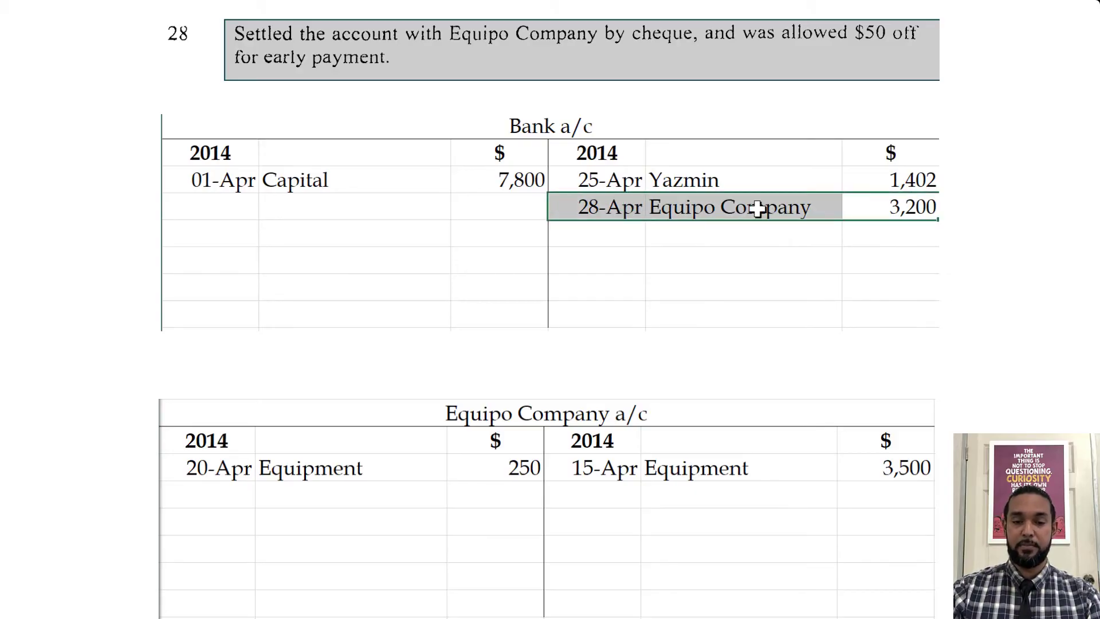
Post the 28-Apr Bank payment of 3,200 to the debit side of the Equipo Company account
{"action": "left_click", "coordinate": [917, 487]}
{"action": "left_click", "coordinate": [943, 494]}
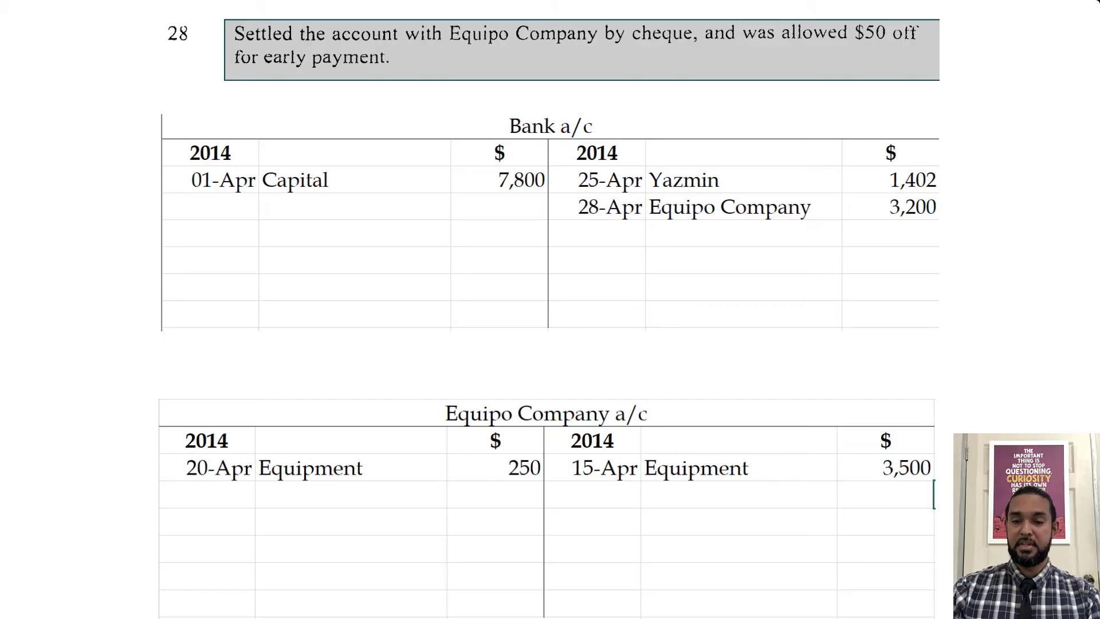
{"action": "key", "text": "Return"}
{"action": "key", "text": "Up"}
{"action": "left_click", "coordinate": [477, 497]}
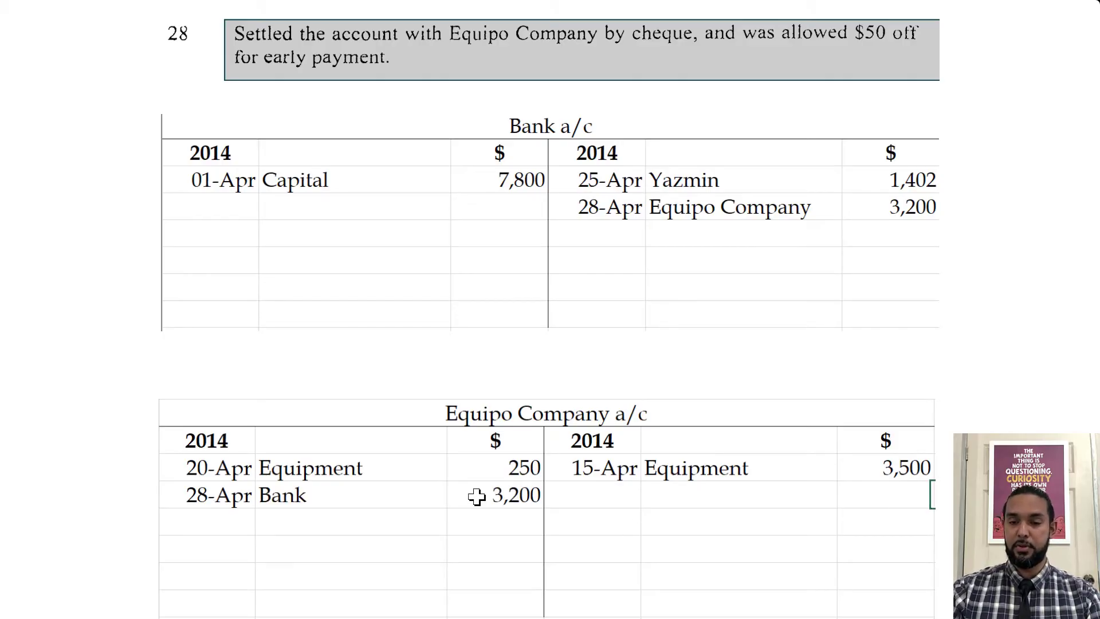
{"action": "left_click_drag", "start_coordinate": [476, 496], "coordinate": [222, 494]}
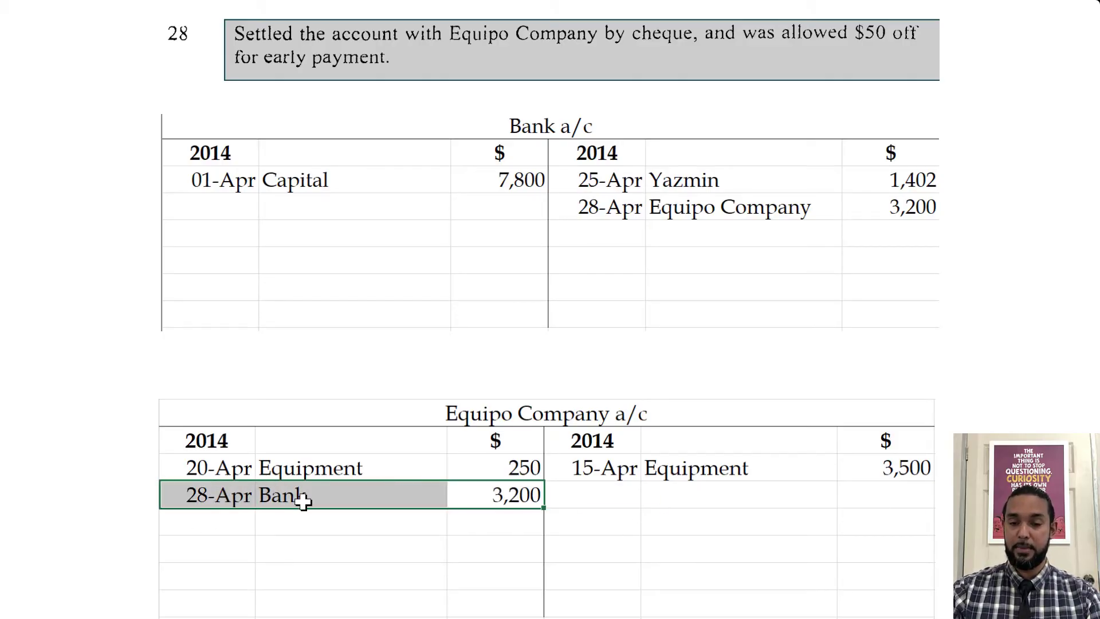
{"action": "left_click", "coordinate": [490, 490]}
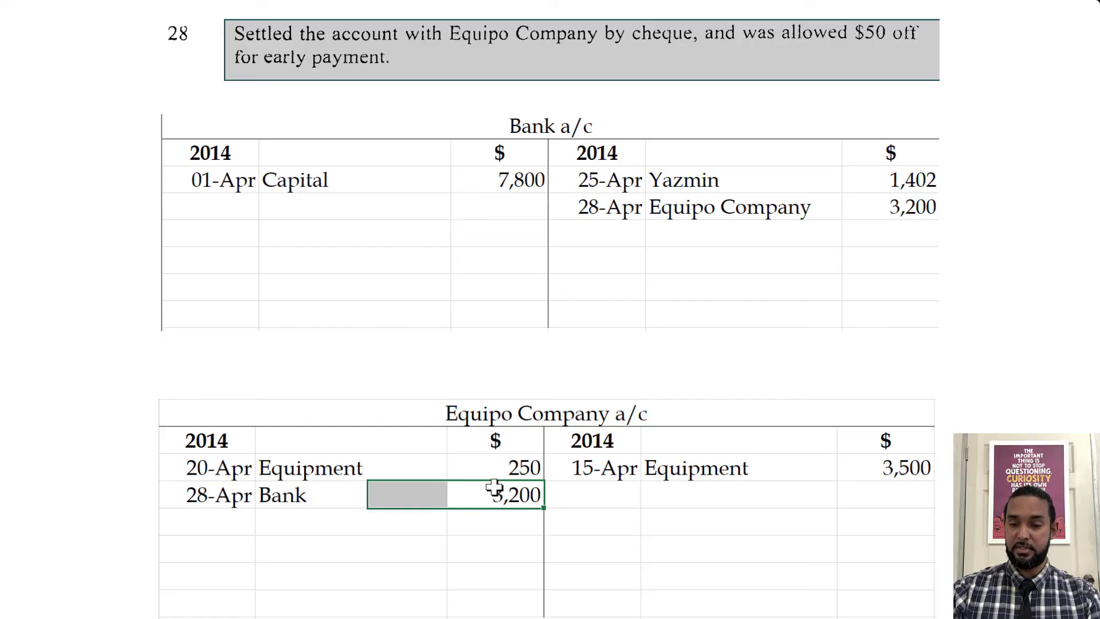
{"action": "left_click", "coordinate": [390, 492]}
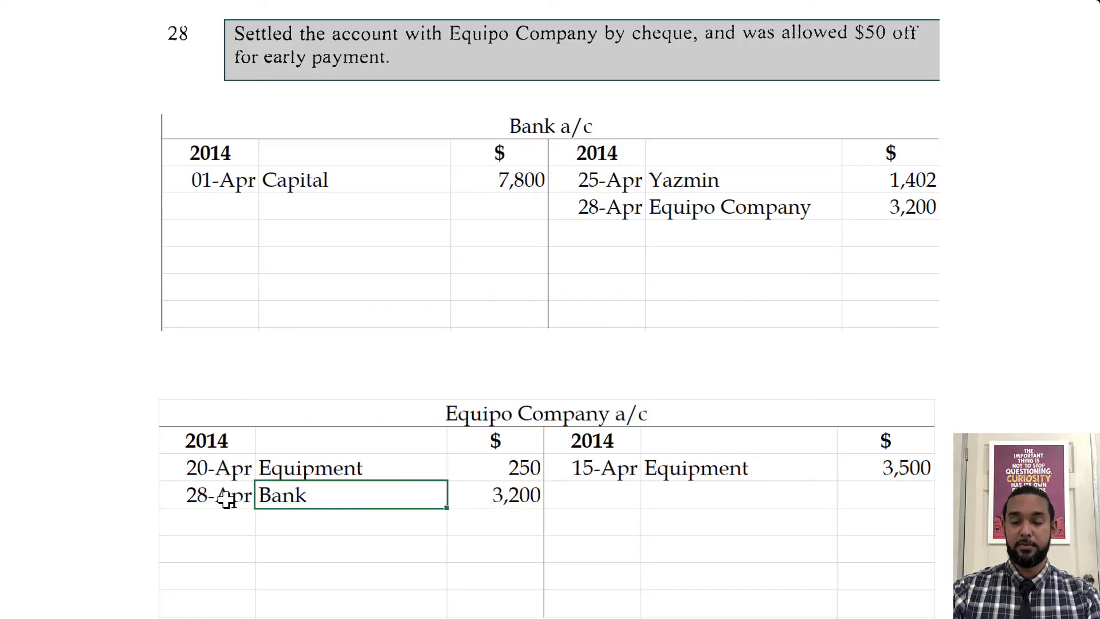
{"action": "key", "text": "Left"}
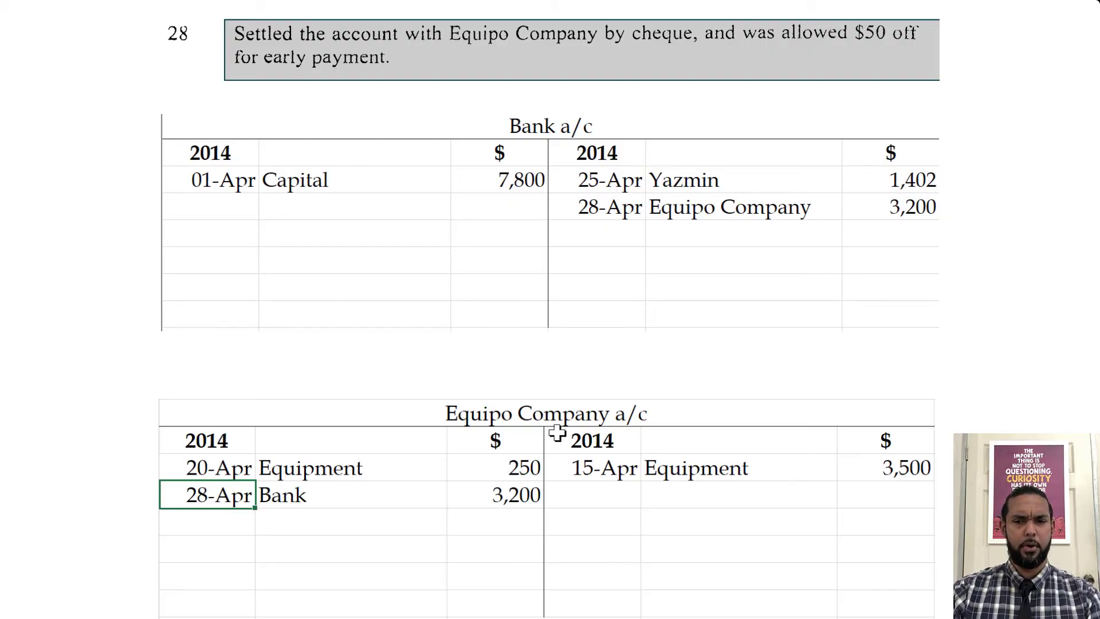
Enter Discount Received of 50 as a debit in the Equipo Company account and credit the Discount Received account with 50 on 28-Apr
{"action": "left_click", "coordinate": [944, 522]}
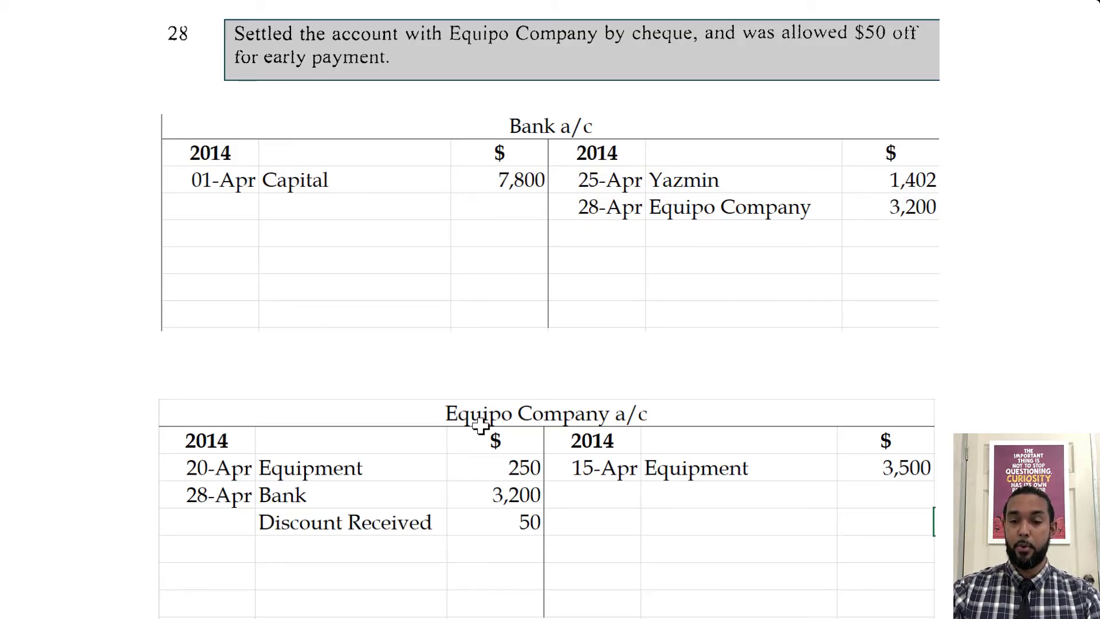
{"action": "left_click", "coordinate": [490, 521]}
{"action": "left_click", "coordinate": [361, 520]}
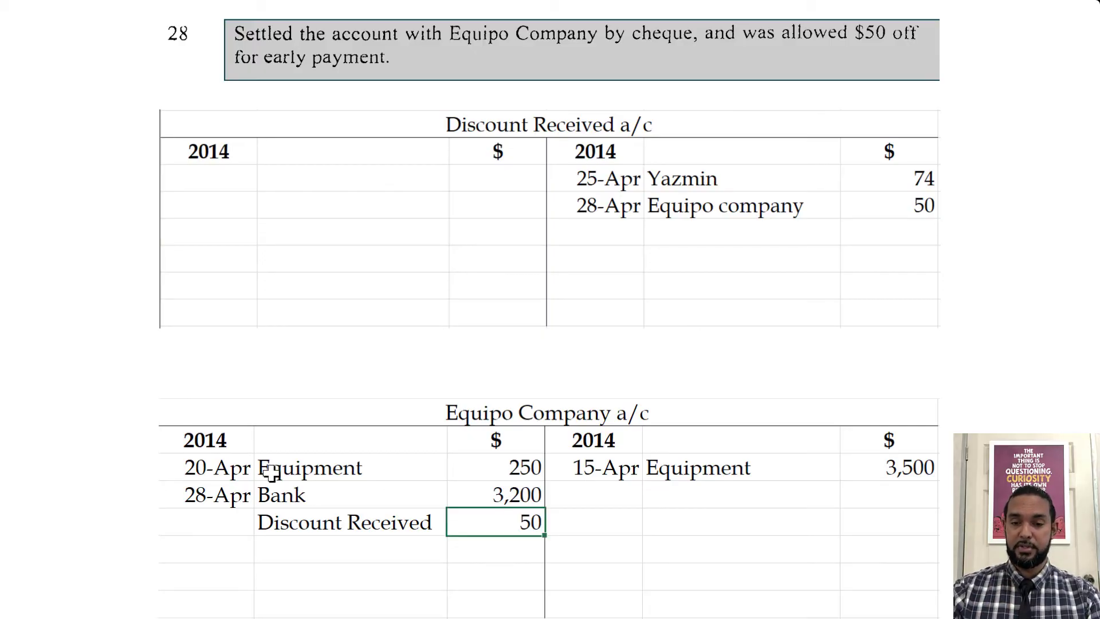
{"action": "left_click_drag", "start_coordinate": [229, 493], "coordinate": [475, 549]}
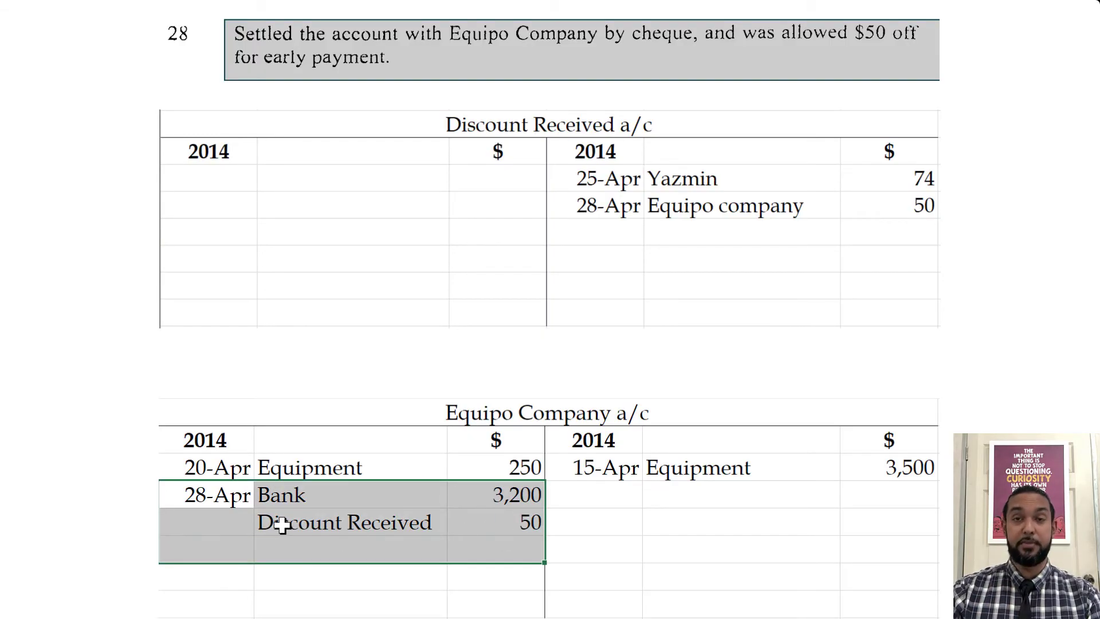
{"action": "left_click", "coordinate": [206, 493]}
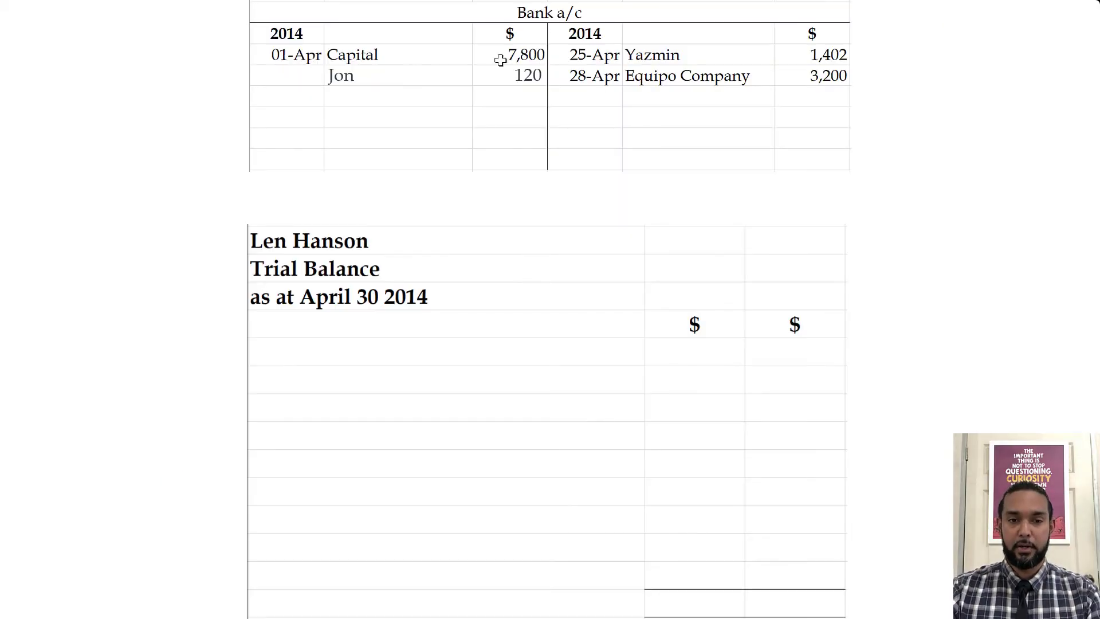
Balance off the Bank account with totals of 7,920 and 3,318 carried down, and list Bank 3,318 as a debit in the trial balance
{"action": "left_click_drag", "start_coordinate": [310, 55], "coordinate": [491, 55]}
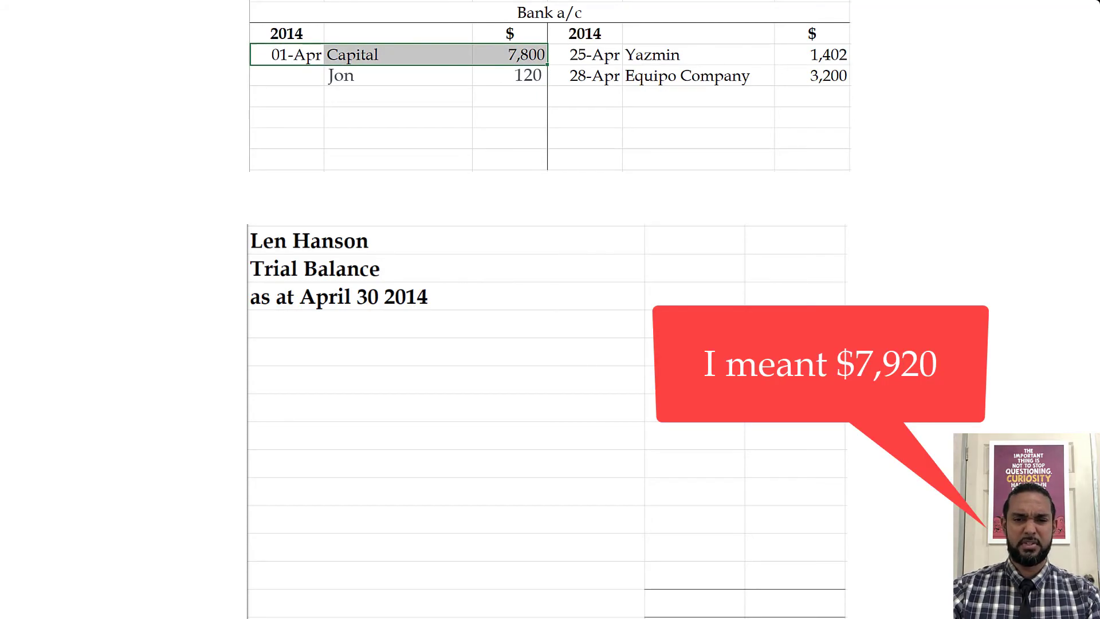
{"action": "left_click", "coordinate": [829, 178]}
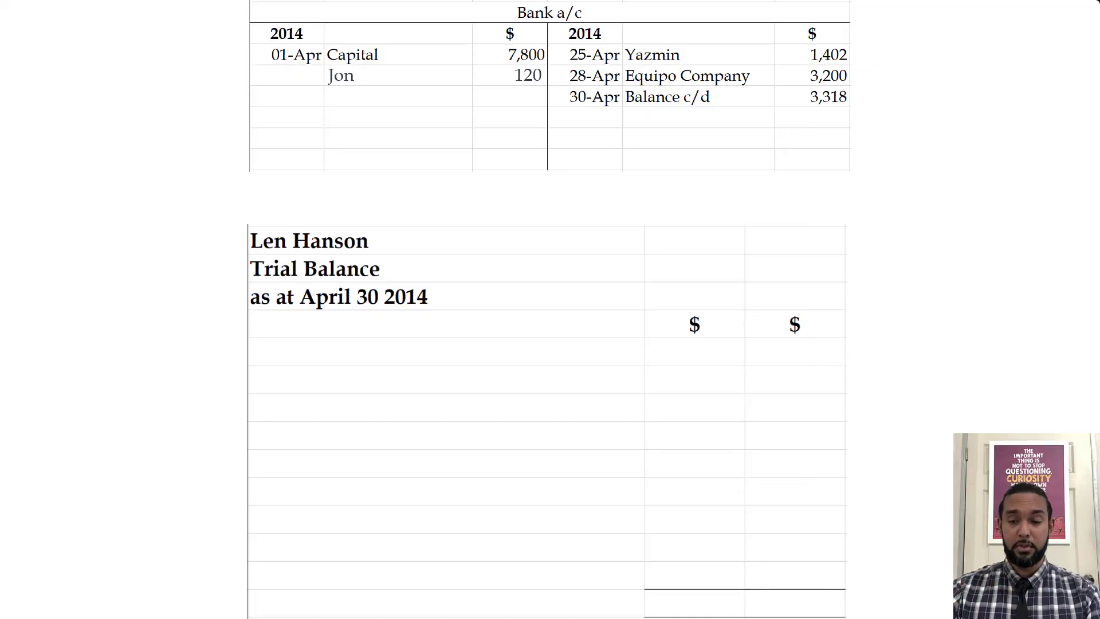
{"action": "left_click", "coordinate": [851, 118]}
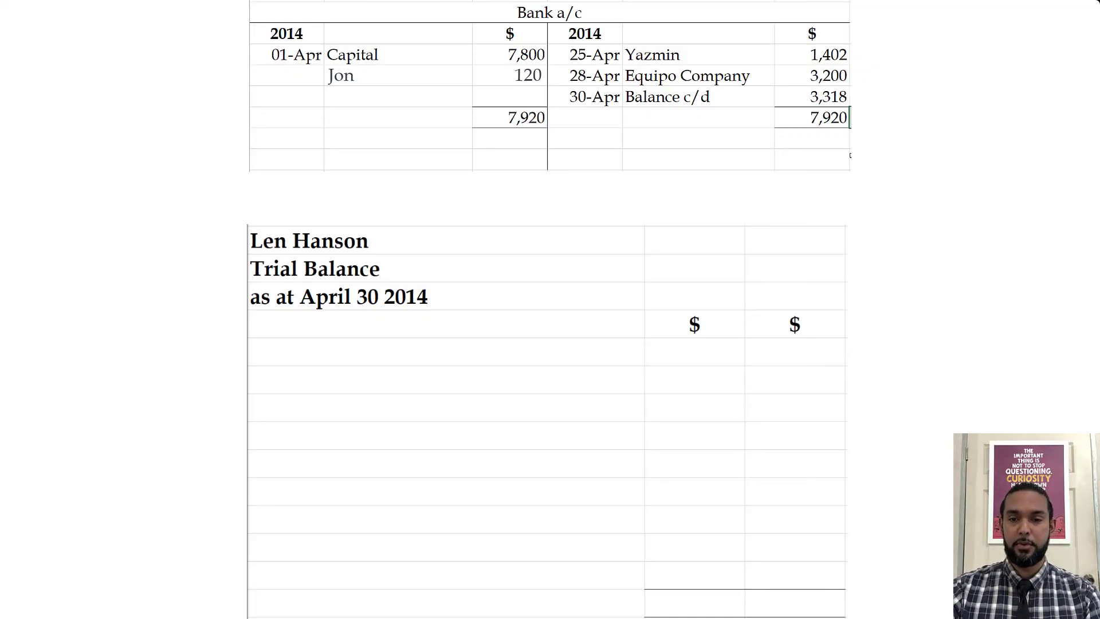
{"action": "left_click", "coordinate": [852, 155]}
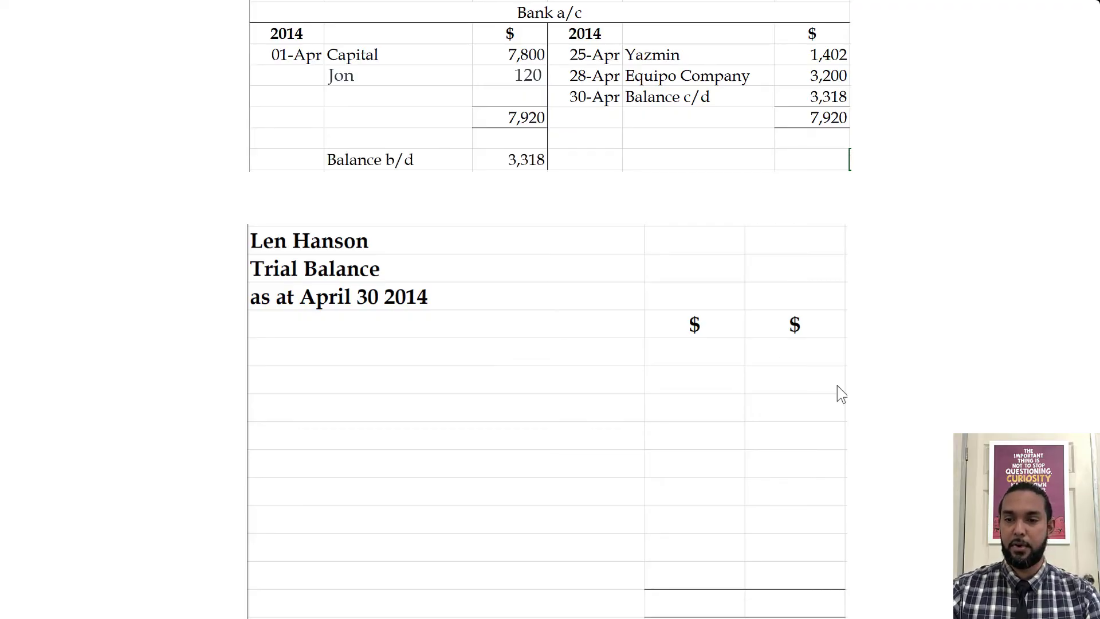
{"action": "left_click", "coordinate": [846, 351]}
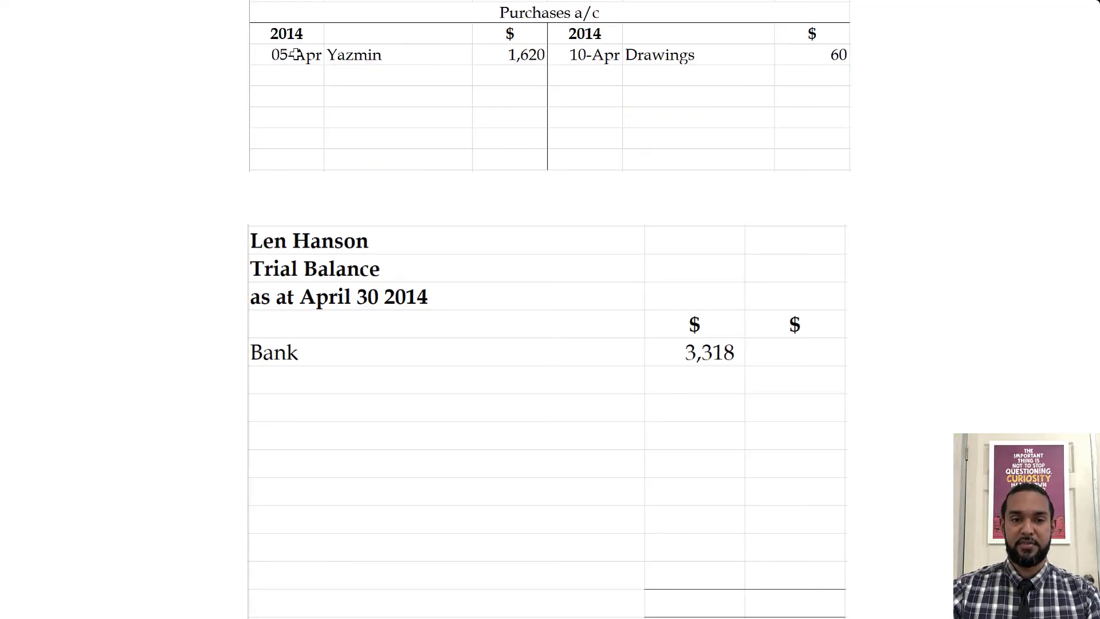
Balance off the Purchases account with totals of 1,620 and 1,560 carried down, and list Purchases 1,560 as a trial balance debit
{"action": "left_click_drag", "start_coordinate": [298, 55], "coordinate": [791, 55]}
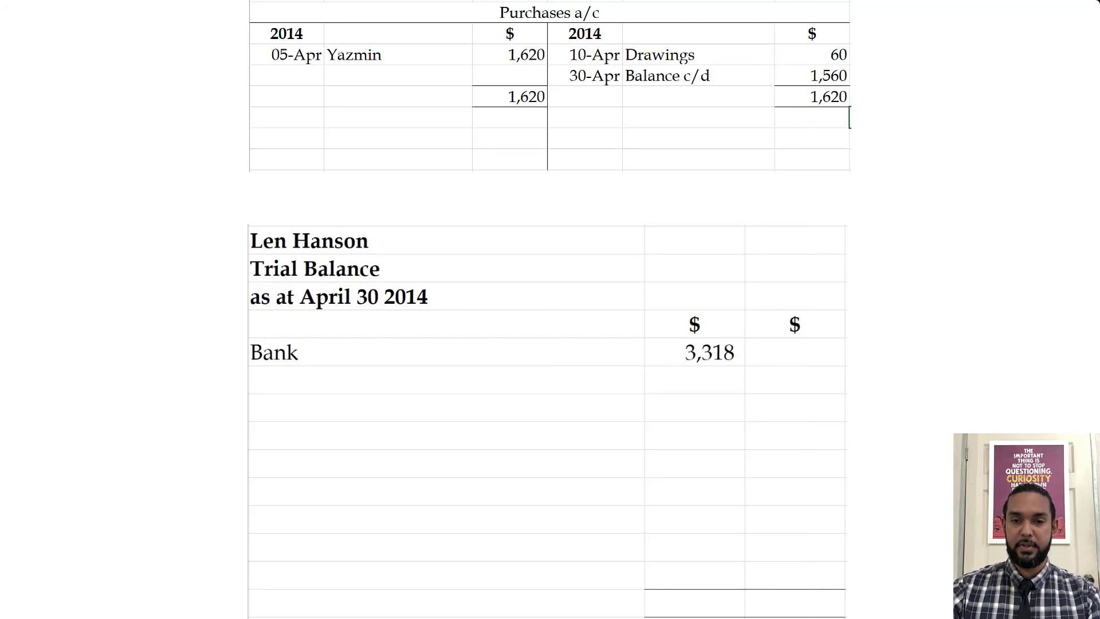
{"action": "key", "text": "Down"}
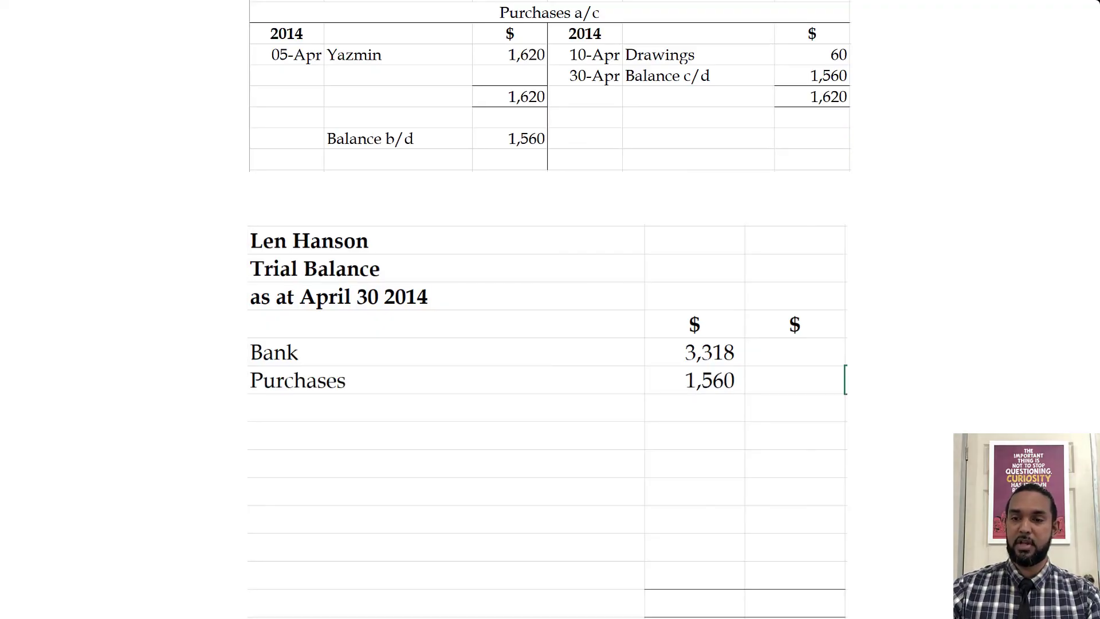
{"action": "key", "text": "Down"}
{"action": "left_click", "coordinate": [851, 138]}
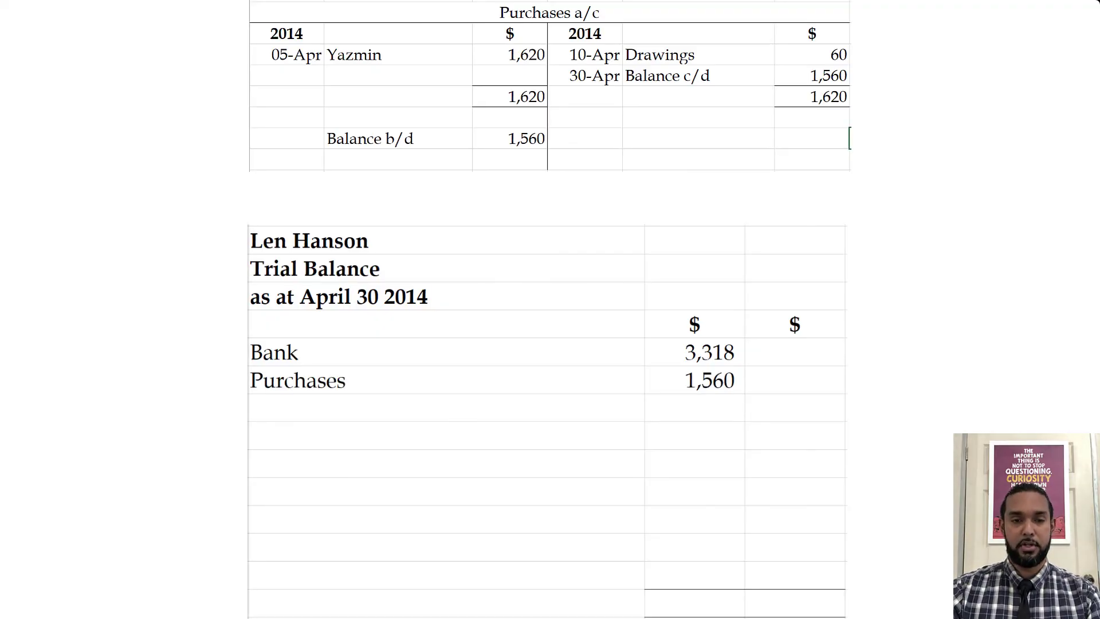
Balance off the credit customer's account with 170 carried down, and list the accounts receivable of 170 as a trial balance debit
{"action": "key", "text": "Right"}
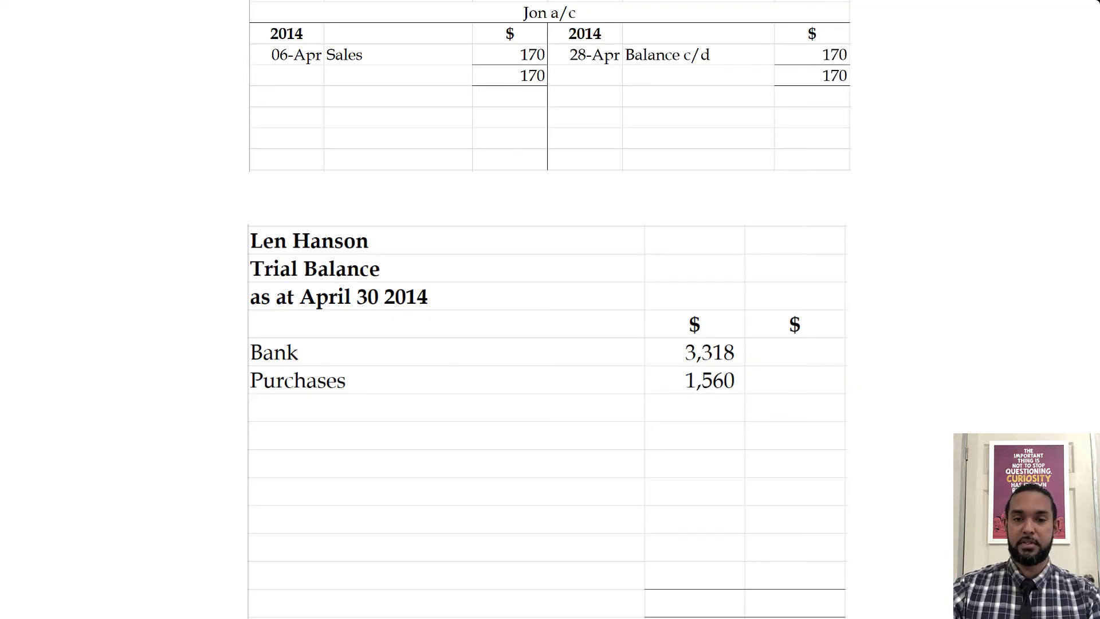
{"action": "key", "text": "Right"}
{"action": "key", "text": "Right"}
{"action": "key", "text": "Right"}
{"action": "key", "text": "Right"}
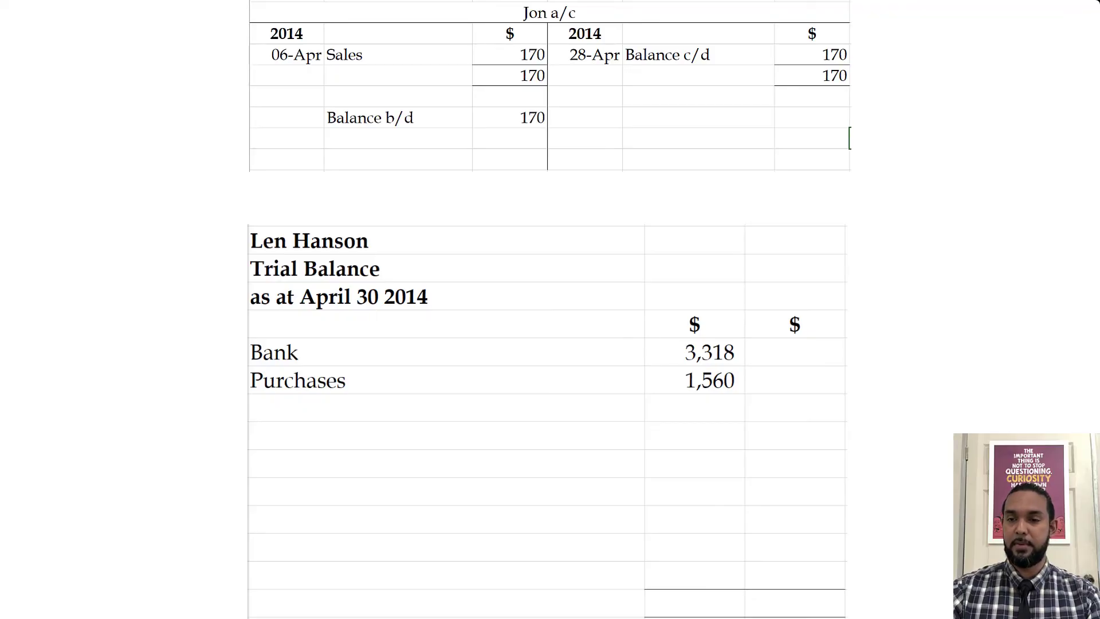
{"action": "key", "text": "Right"}
{"action": "key", "text": "Right"}
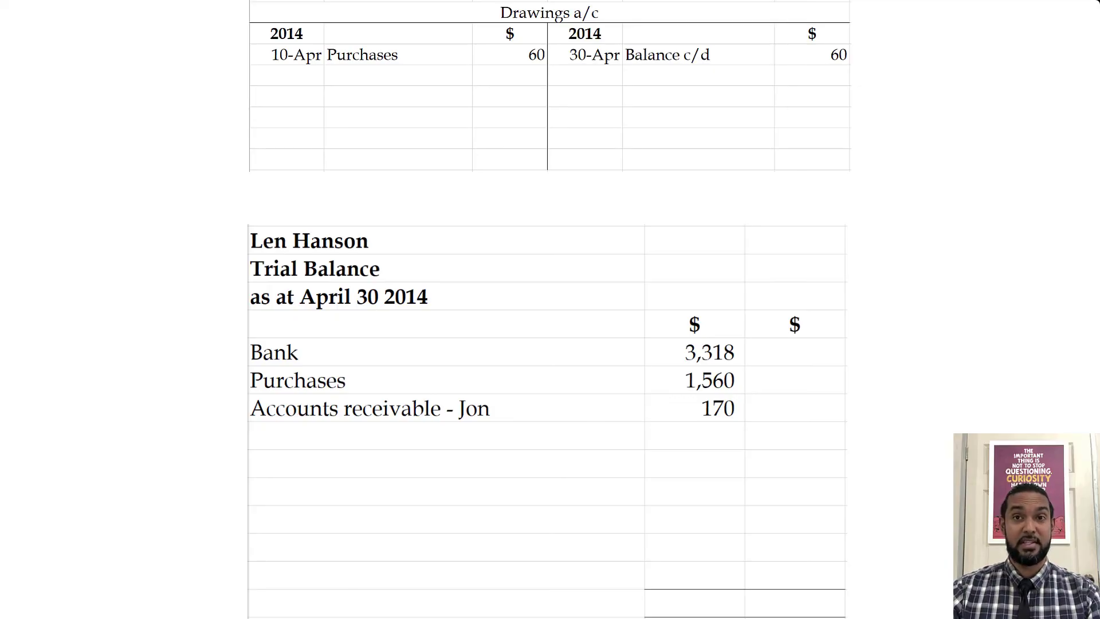
Balance off the Drawings account with totals of 60 and a 60 balance brought down, and list Drawings 60 as a trial balance debit
{"action": "left_click", "coordinate": [850, 75]}
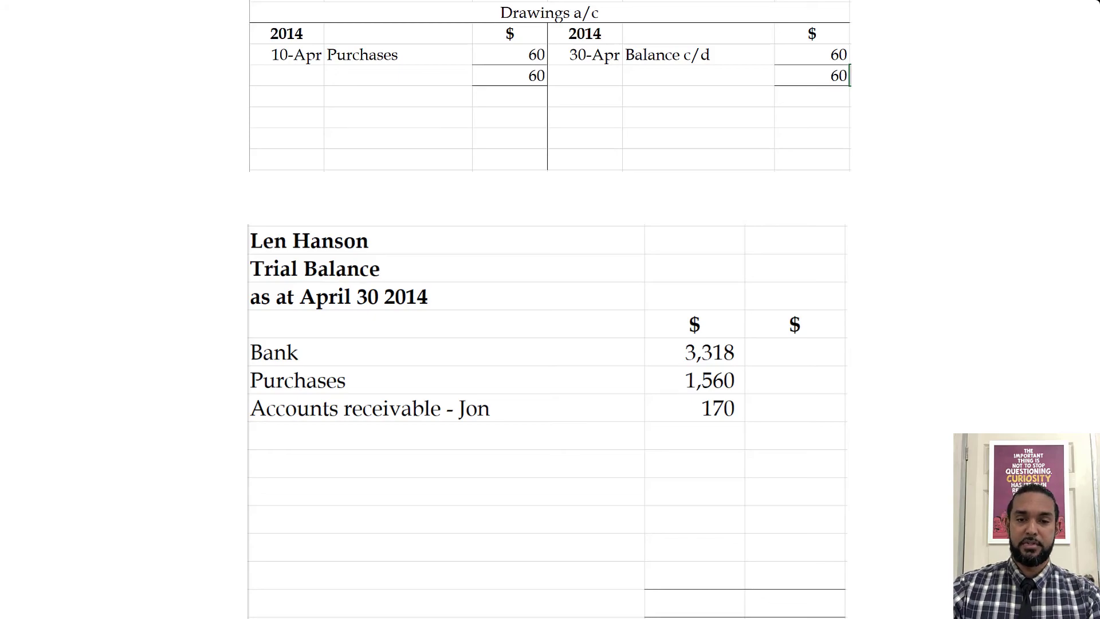
{"action": "left_click", "coordinate": [813, 117]}
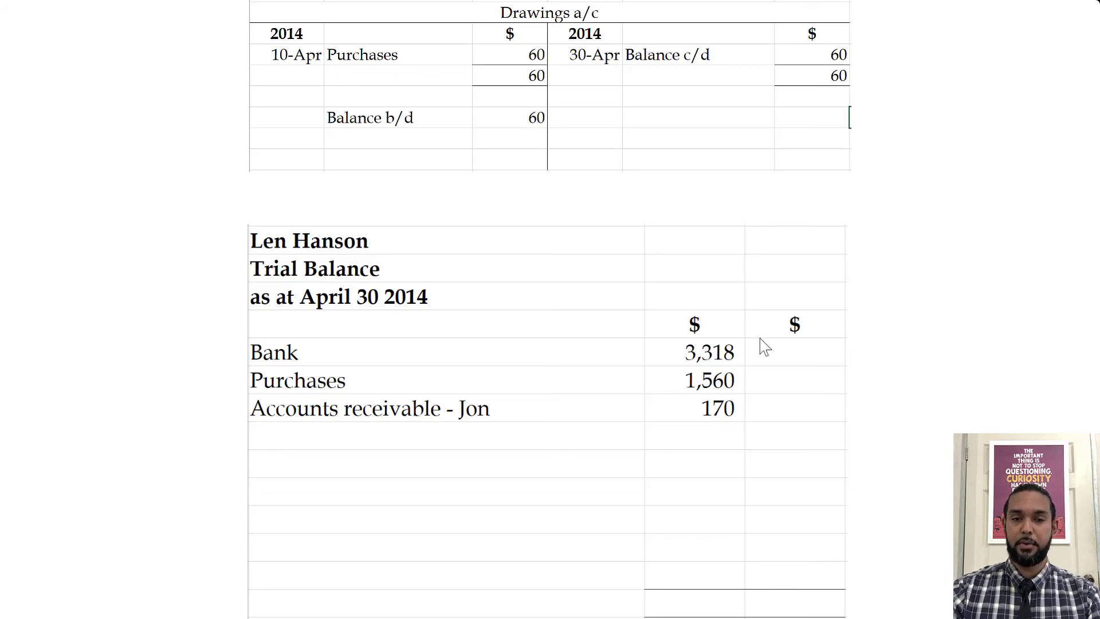
{"action": "left_click", "coordinate": [846, 436]}
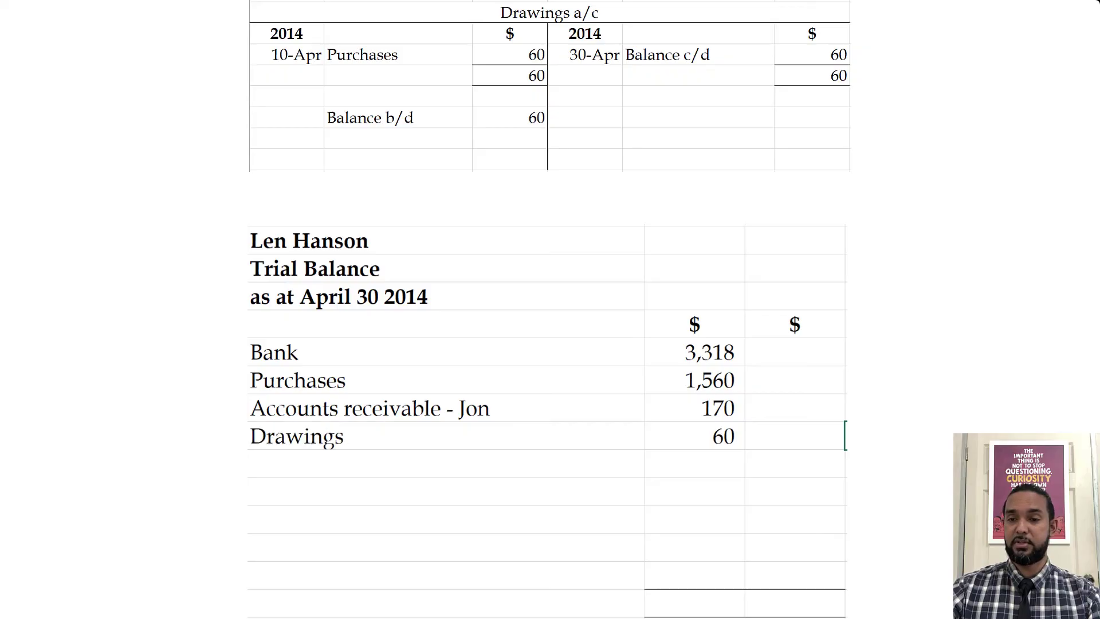
{"action": "left_click", "coordinate": [795, 463]}
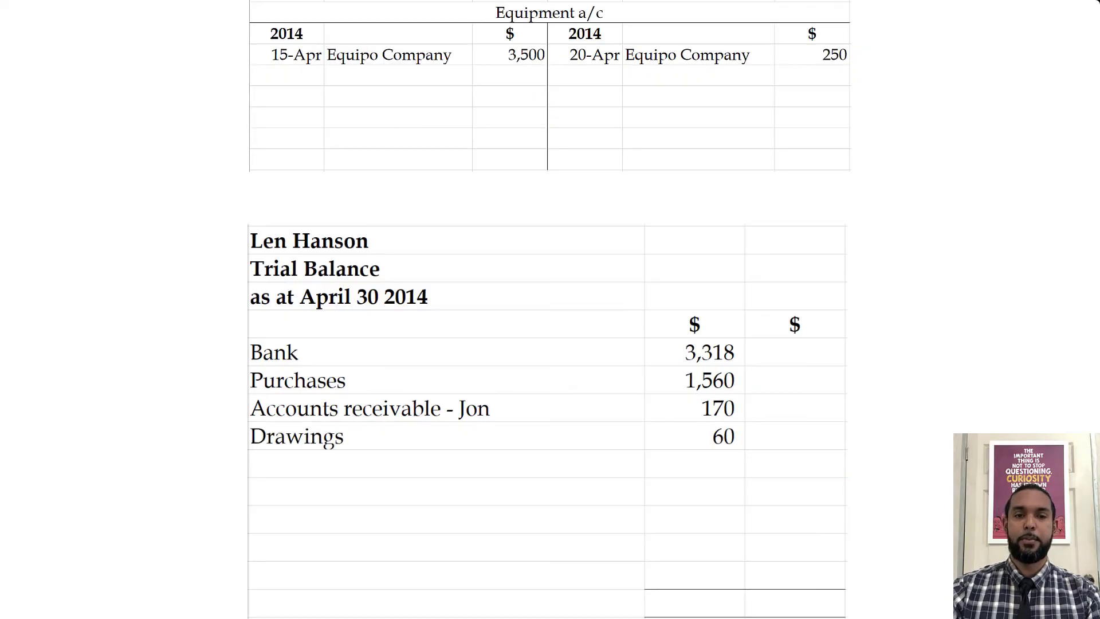
Balance off the Equipment account with totals of 3,500 and 3,250 carried down, and list Equipment 3,250 as a trial balance debit
{"action": "left_click", "coordinate": [319, 54]}
{"action": "left_click_drag", "start_coordinate": [397, 56], "coordinate": [516, 55]}
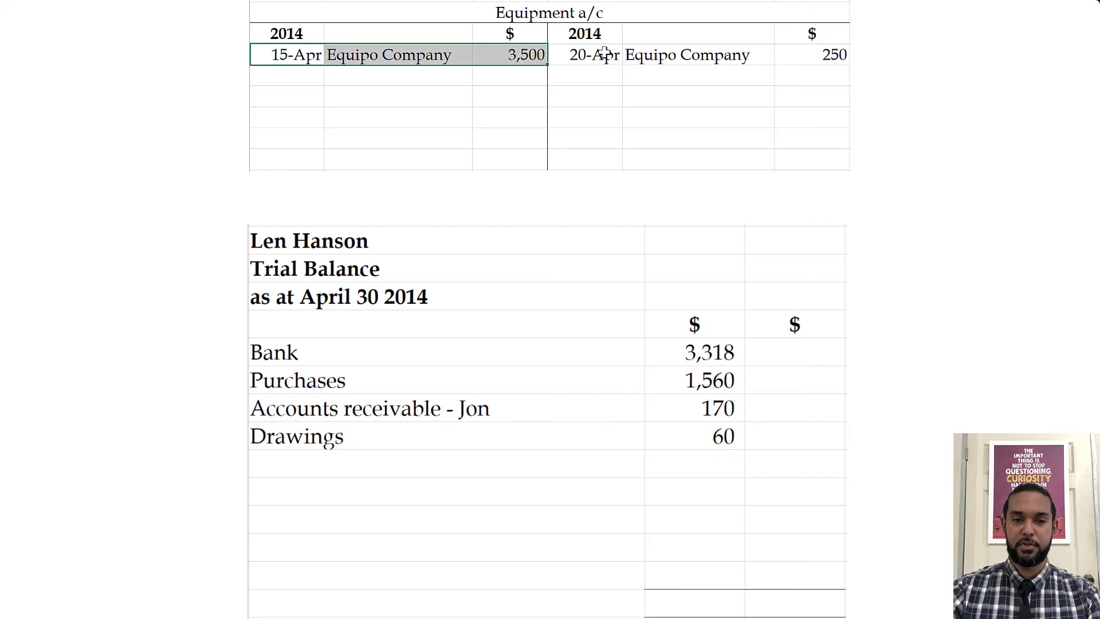
{"action": "left_click_drag", "start_coordinate": [596, 52], "coordinate": [803, 58]}
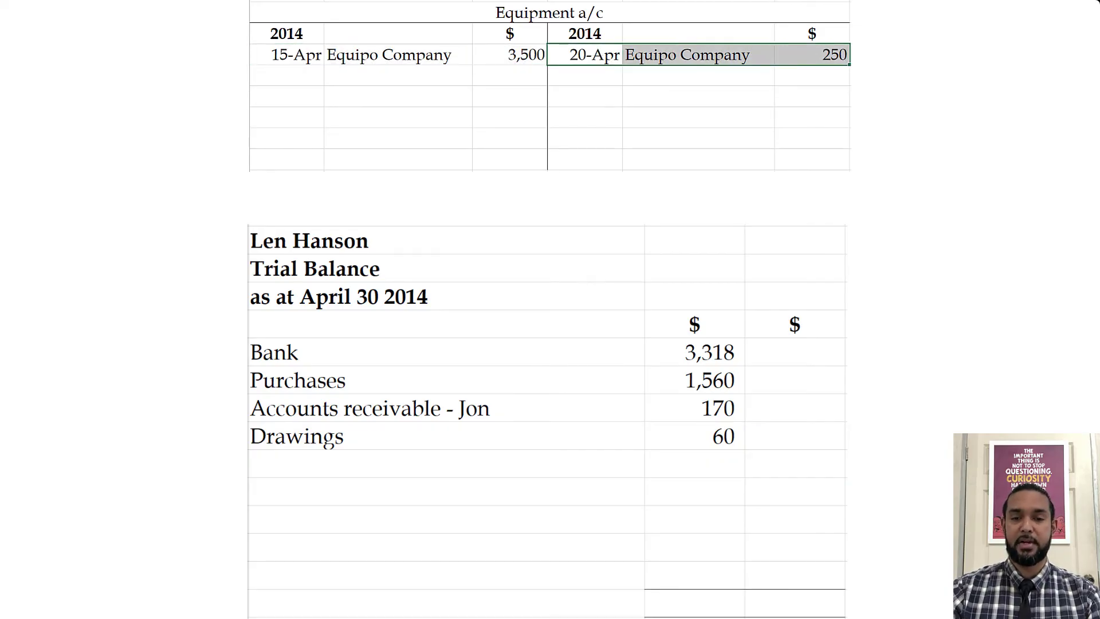
{"action": "key", "text": "Right"}
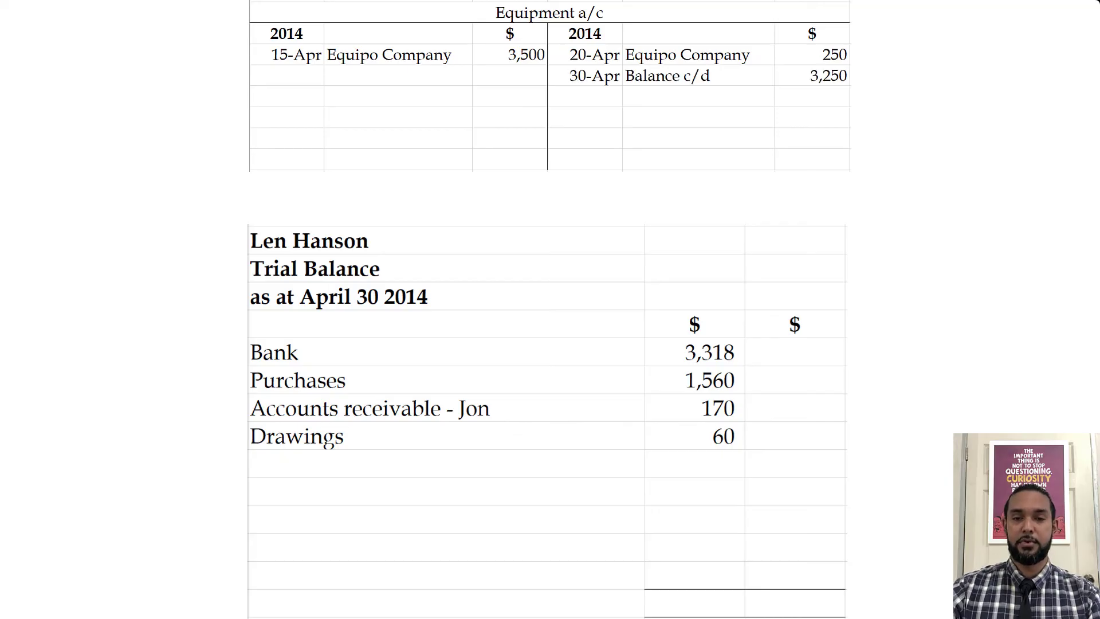
{"action": "left_click", "coordinate": [851, 97]}
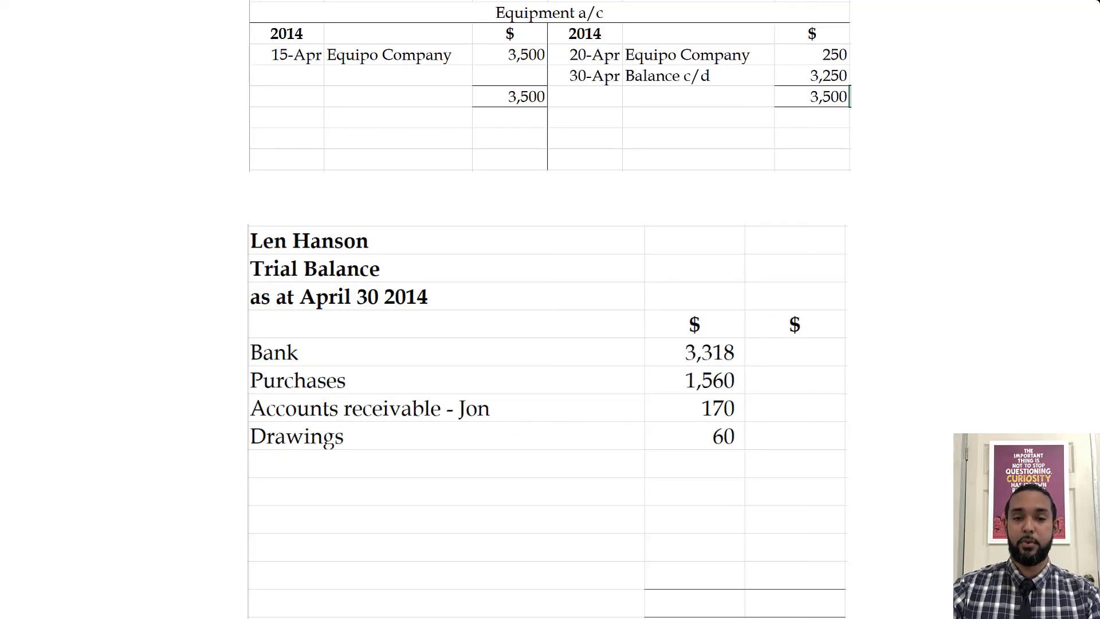
{"action": "left_click", "coordinate": [850, 138]}
{"action": "key", "text": "Right"}
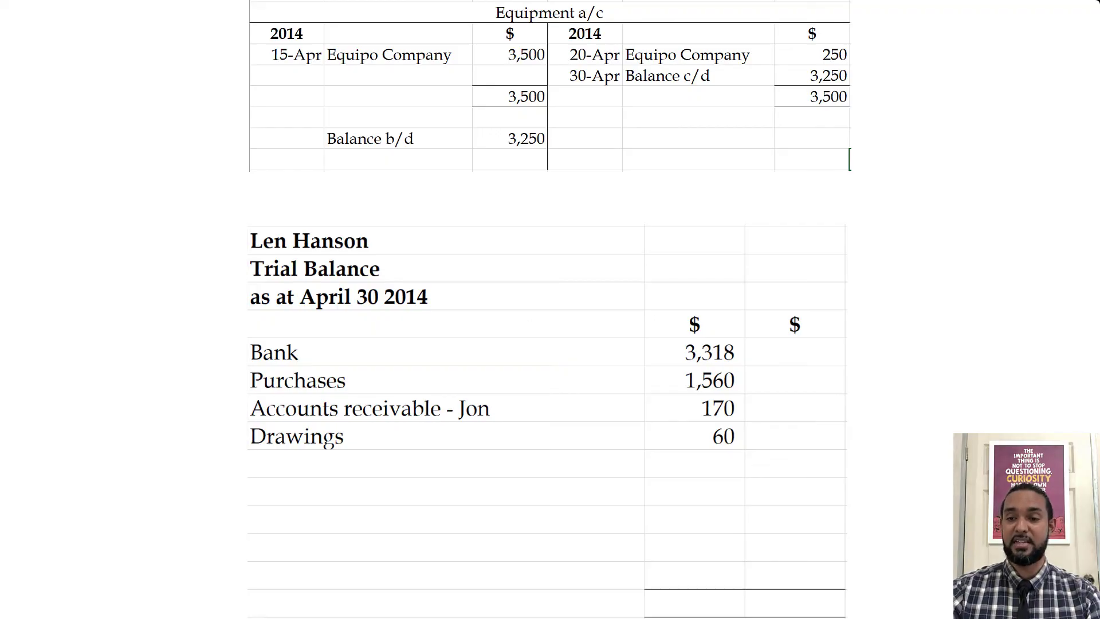
{"action": "left_click", "coordinate": [850, 463]}
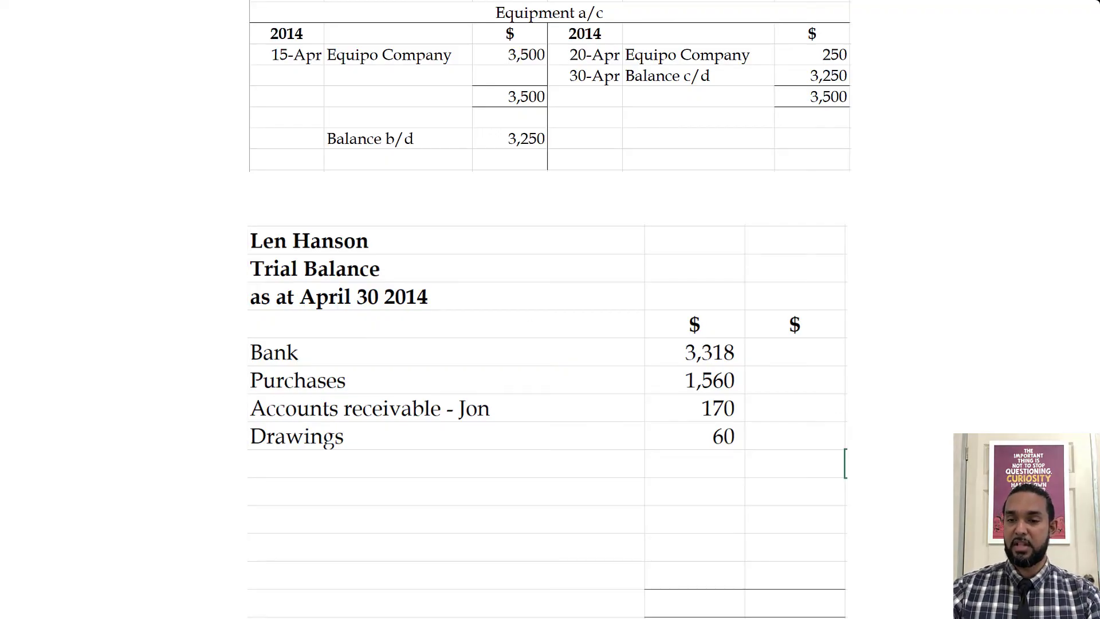
{"action": "key", "text": "Right"}
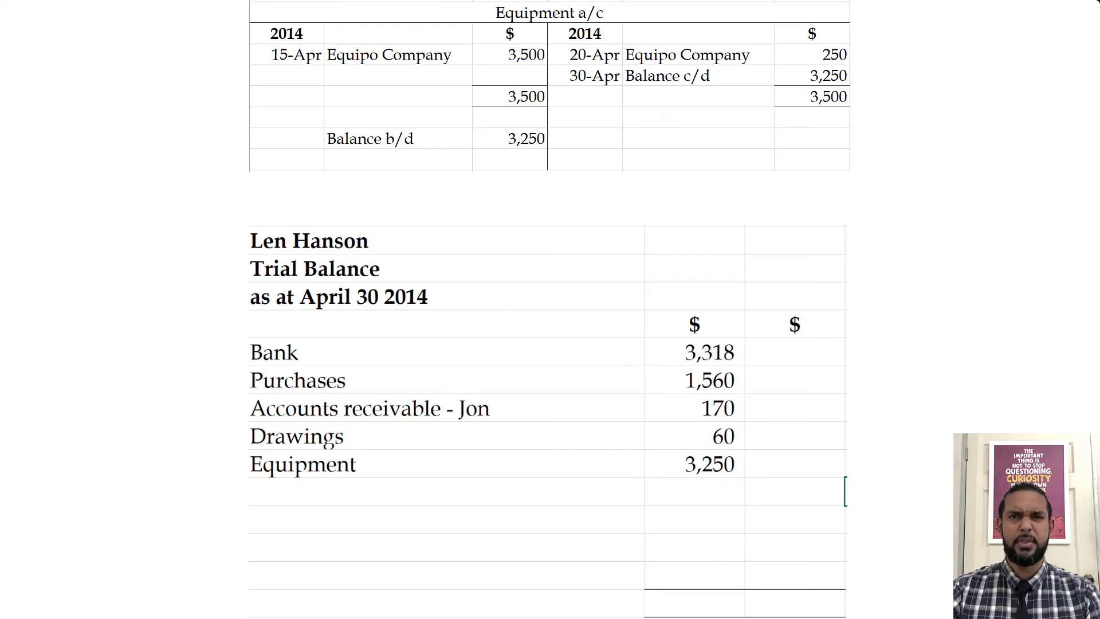
Balance off the Capital account with 7,800 carried down and matching totals, and list Capital 7,800 as a trial balance credit
{"action": "key", "text": "Right"}
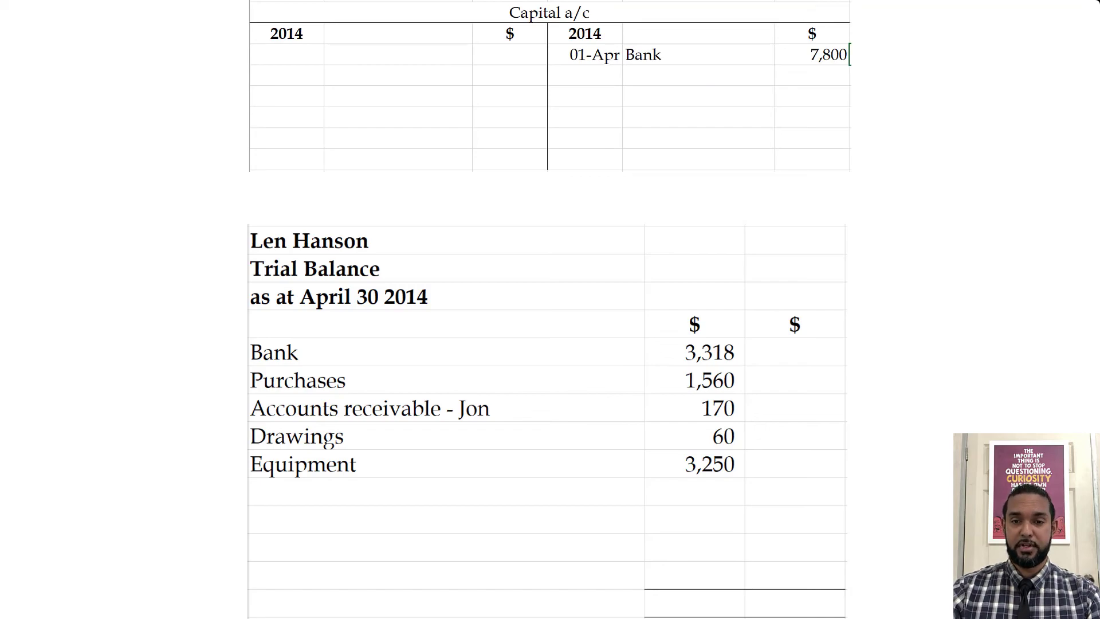
{"action": "key", "text": "Right"}
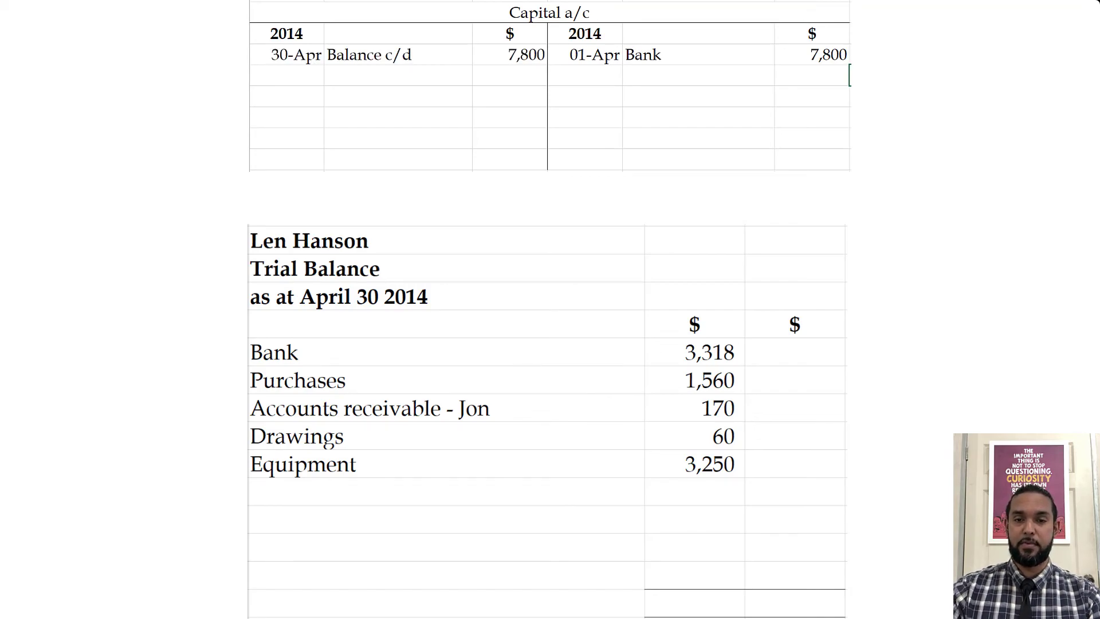
{"action": "key", "text": "Right"}
{"action": "key", "text": "Right"}
{"action": "key", "text": "Right"}
{"action": "key", "text": "Right"}
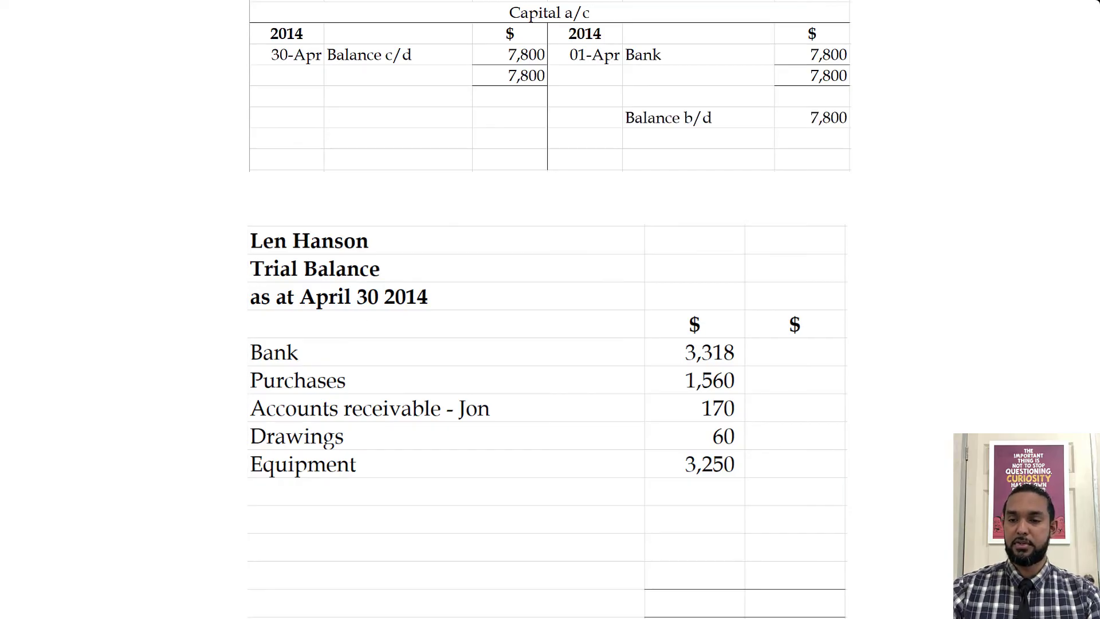
{"action": "left_click", "coordinate": [865, 491]}
{"action": "key", "text": "Return"}
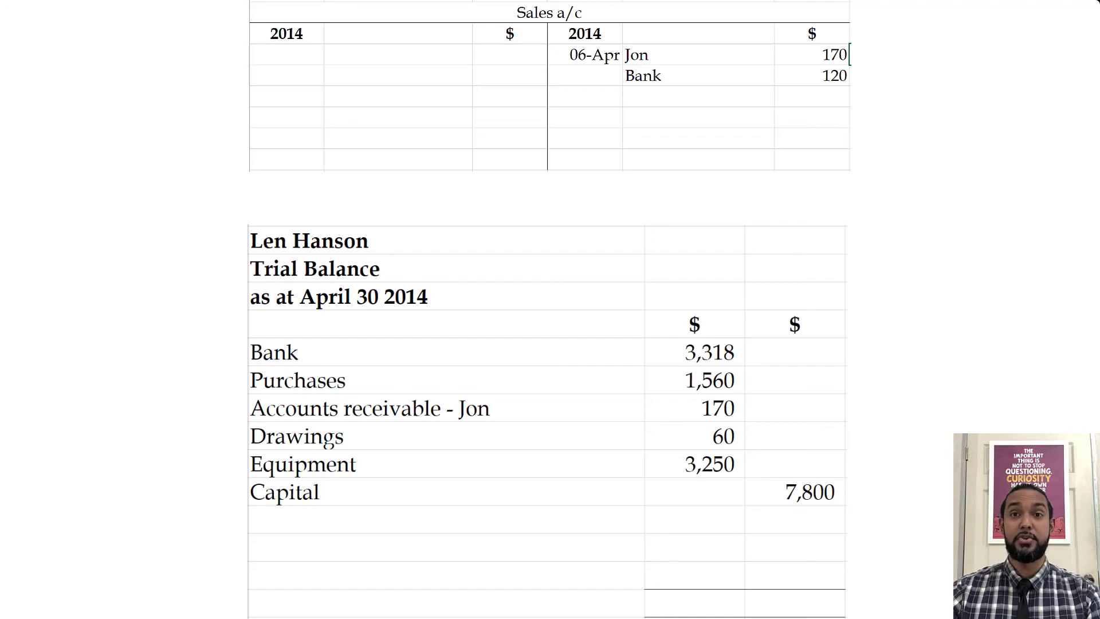
Balance off the Sales account with totals of 290 and 290 brought down, and list Sales 290 as a trial balance credit
{"action": "key", "text": "Return"}
{"action": "key", "text": "Return"}
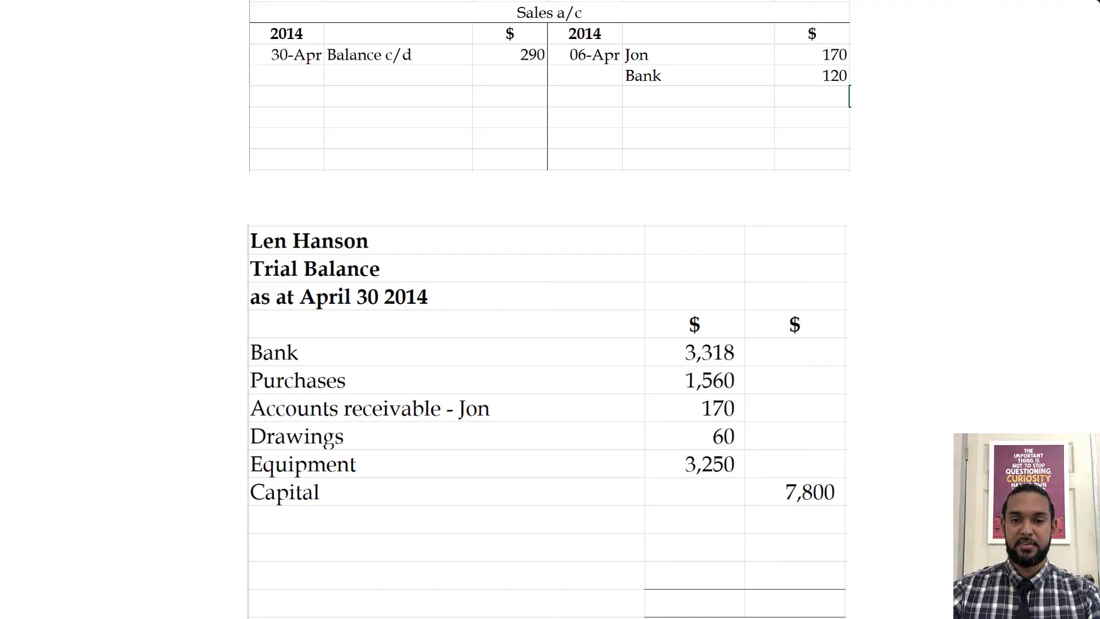
{"action": "key", "text": "Down"}
{"action": "key", "text": "Down"}
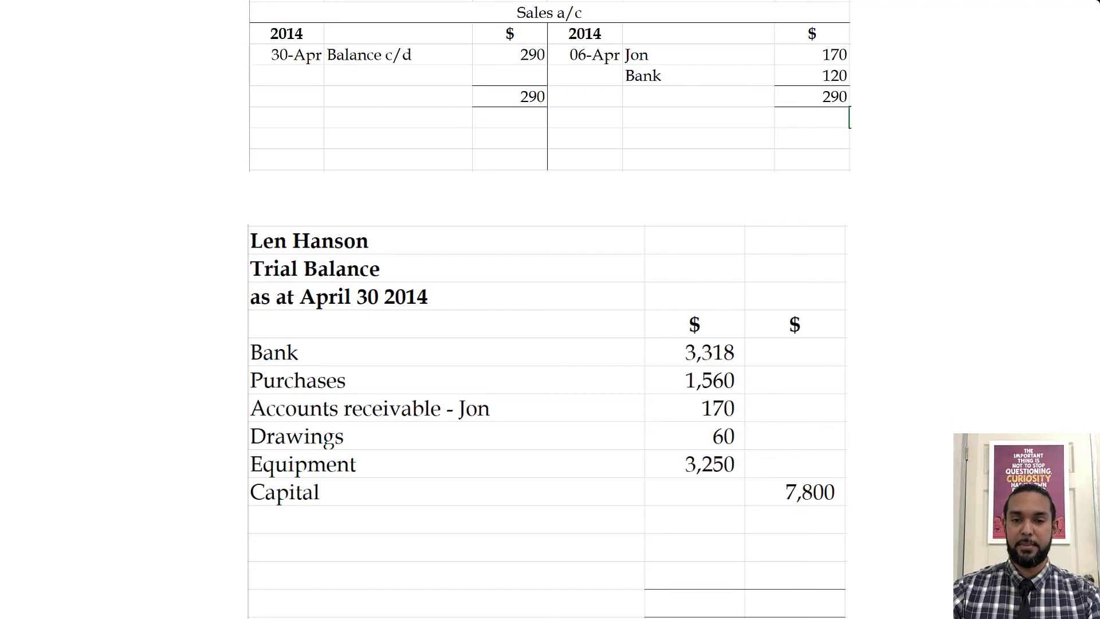
{"action": "key", "text": "Right"}
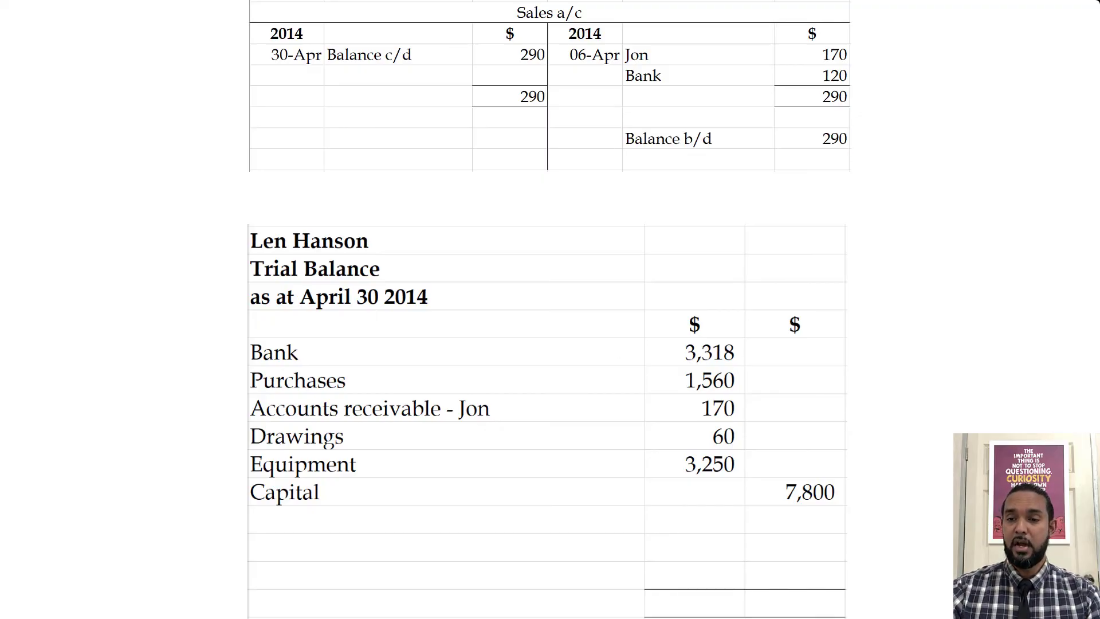
{"action": "left_click", "coordinate": [854, 516]}
{"action": "key", "text": "Right"}
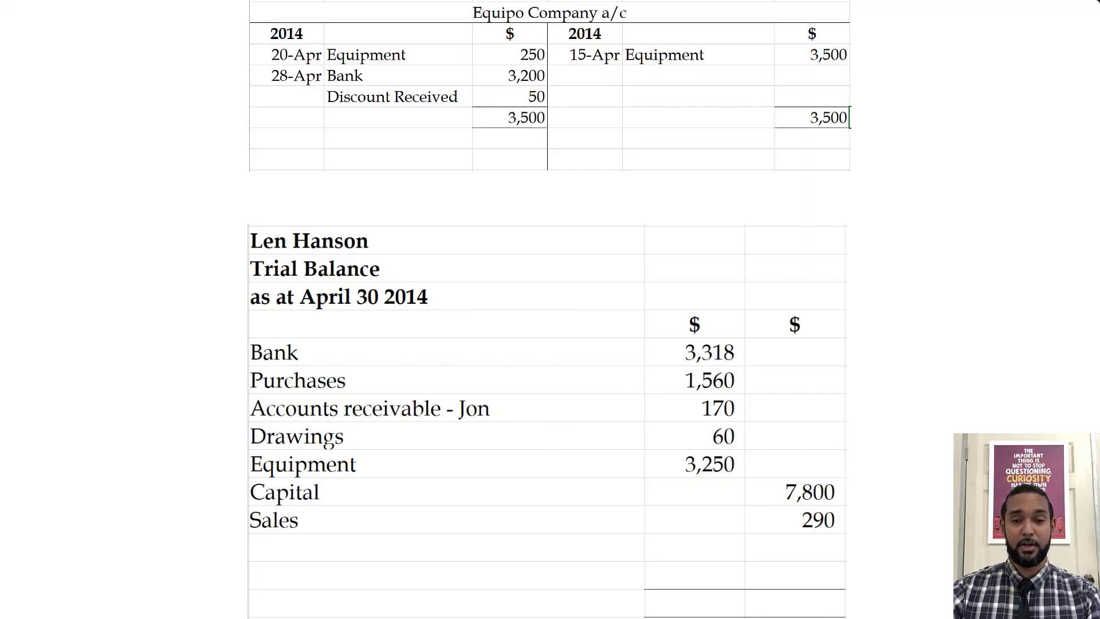
Balance off the Returns Outwards account with totals of 144 and 144 brought down, and list Returns Outwards 144 as a trial balance credit
{"action": "key", "text": "Down"}
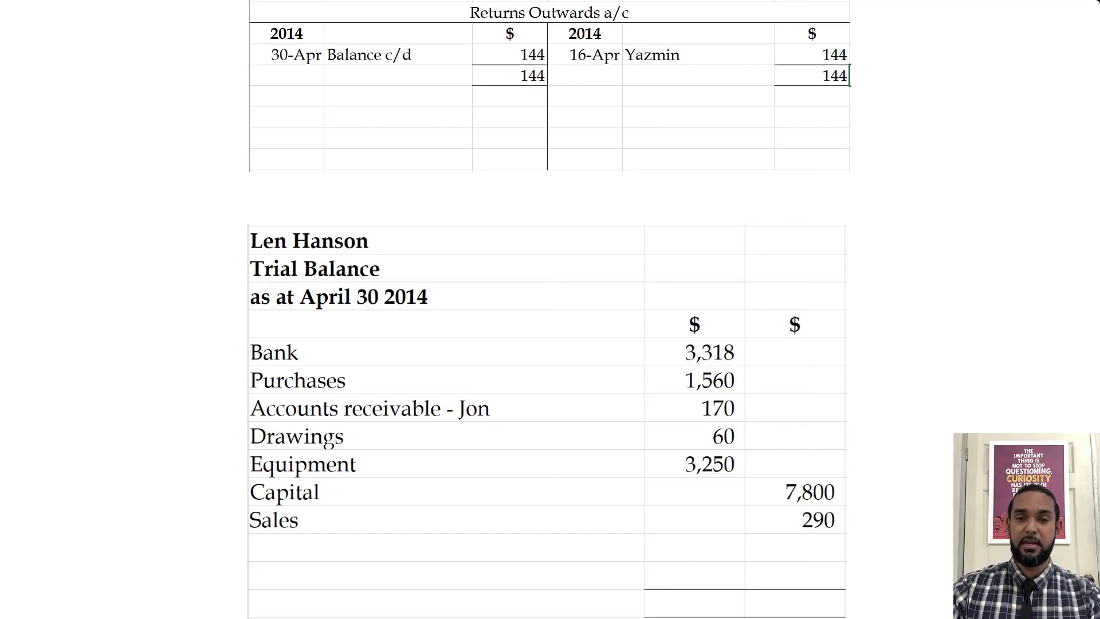
{"action": "key", "text": "Down"}
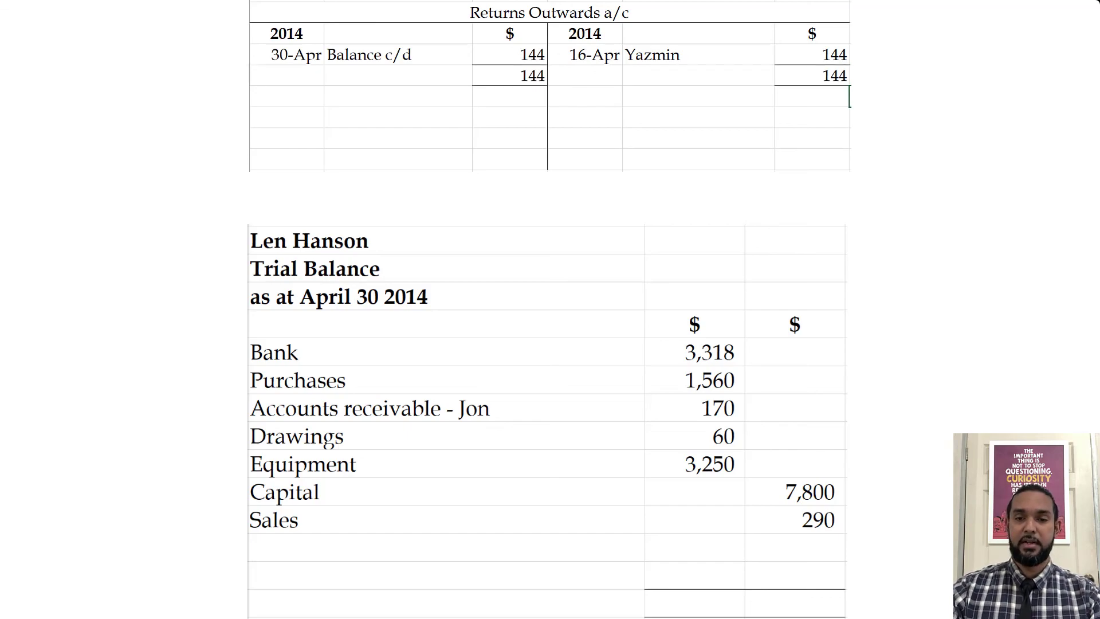
{"action": "key", "text": "Down"}
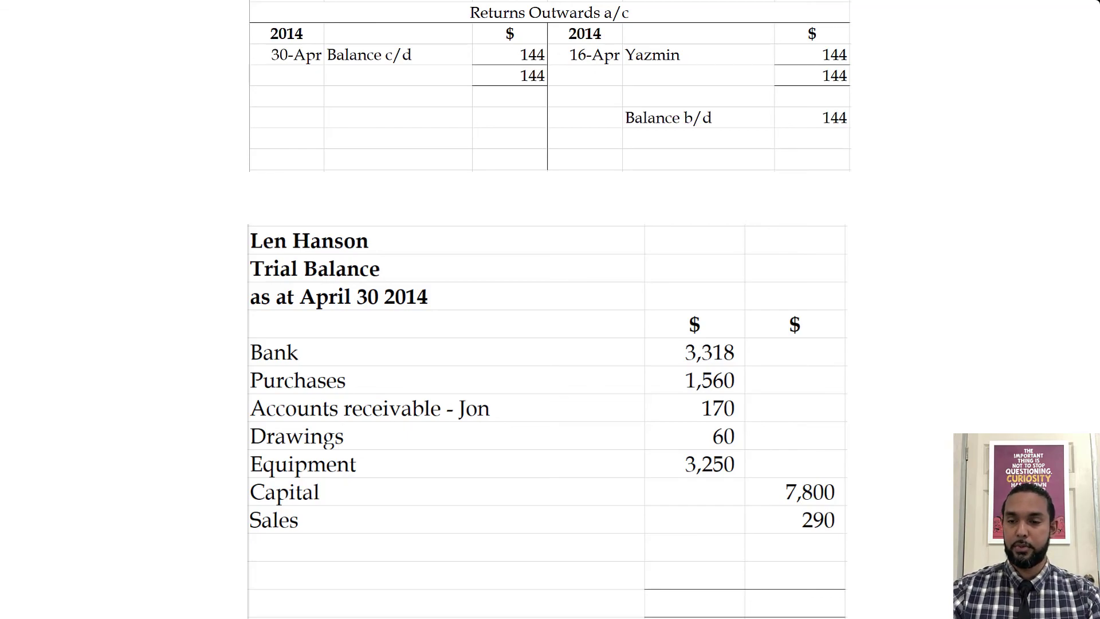
{"action": "left_click", "coordinate": [859, 548]}
{"action": "key", "text": "Return"}
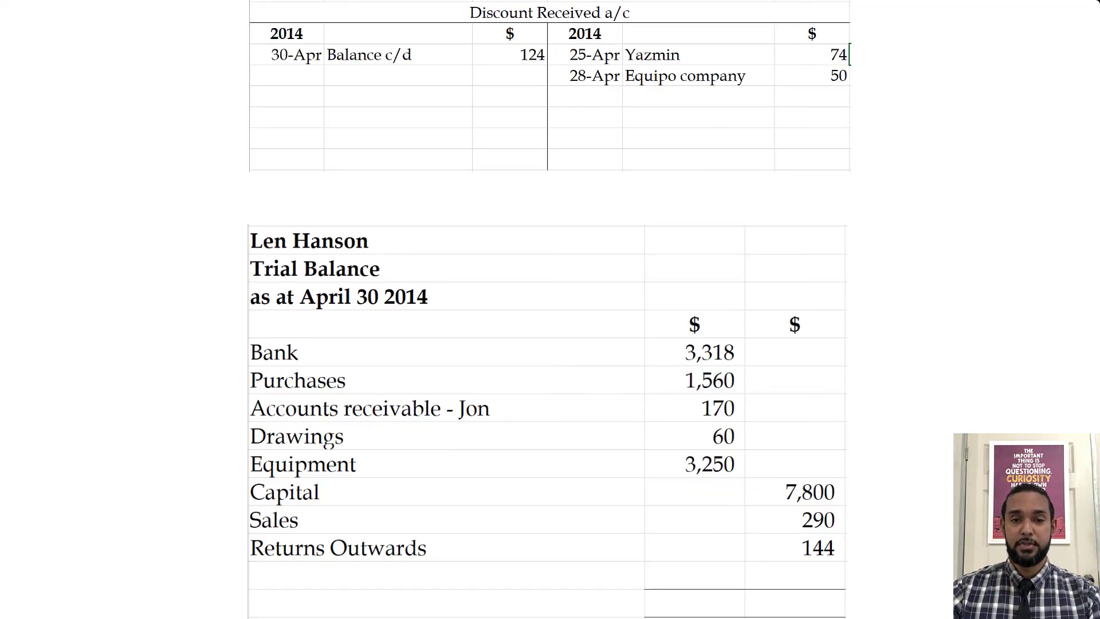
Balance off the Discount Received account with totals of 124 and 124 brought down, and list Discount Received 124 as a trial balance credit
{"action": "key", "text": "Down"}
{"action": "key", "text": "Down"}
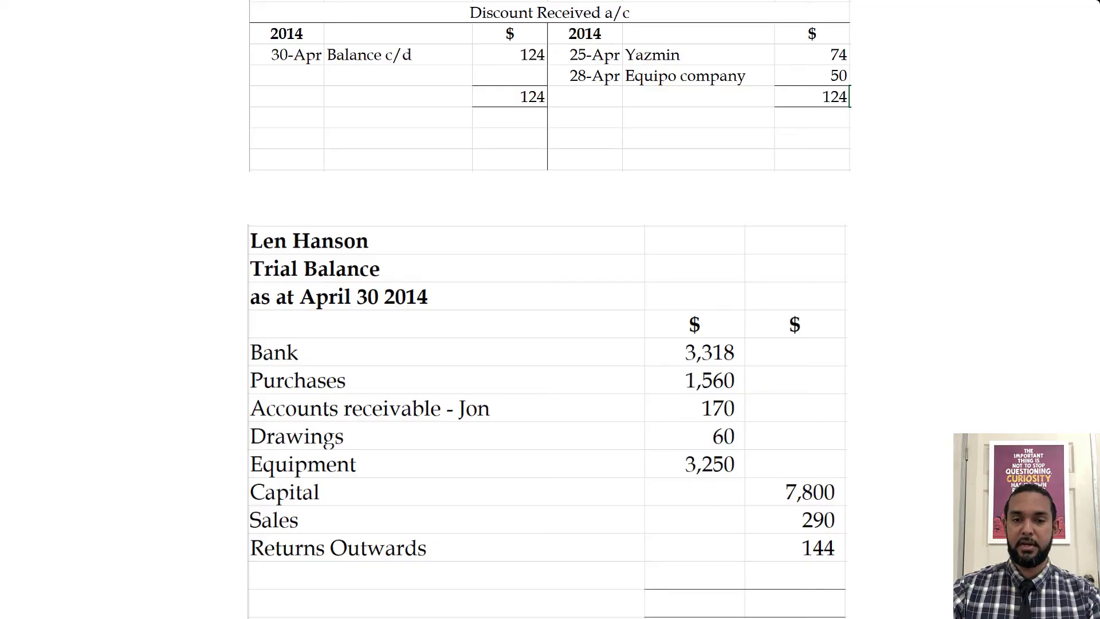
{"action": "key", "text": "Down"}
{"action": "key", "text": "Down"}
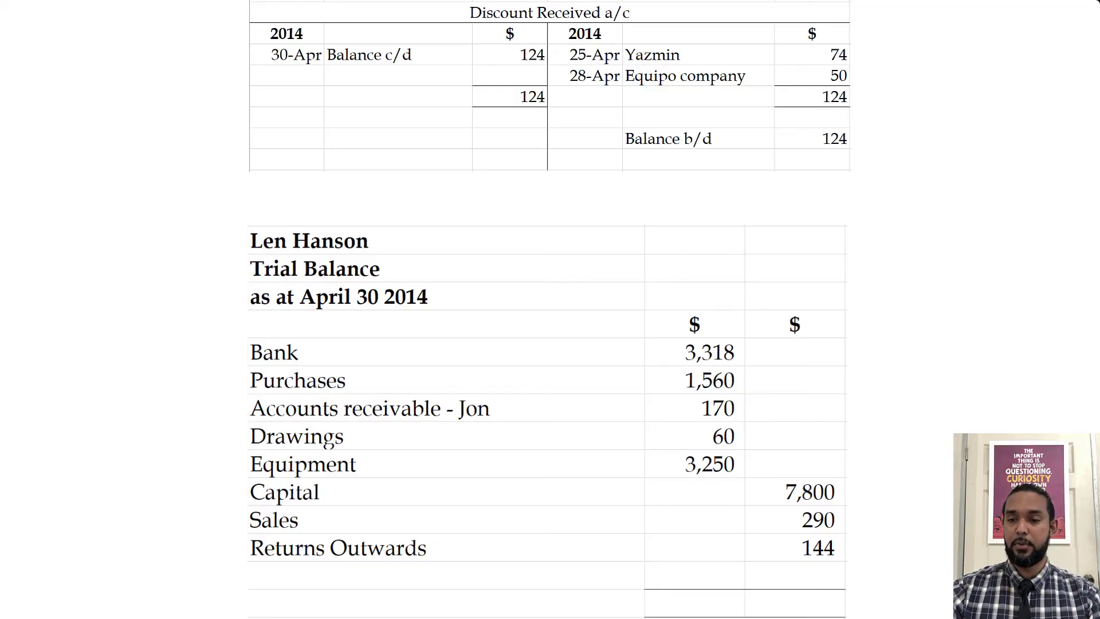
{"action": "key", "text": "Left"}
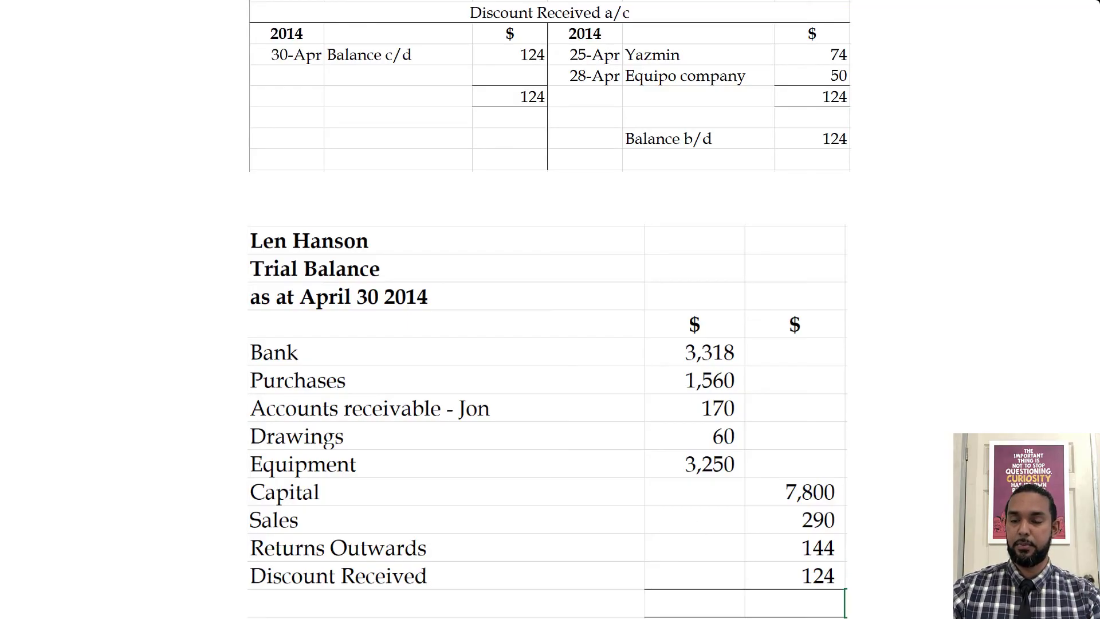